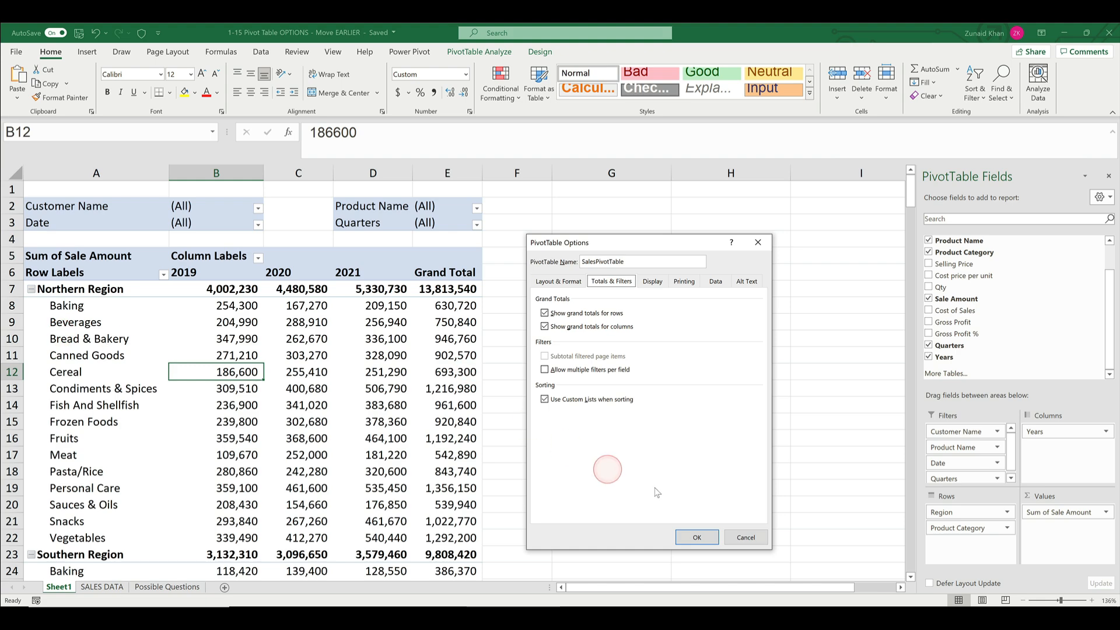
- Dismiss the PivotTable options and collapse the entire Region field to hide its product categories
{"action": "left_click", "coordinate": [746, 537]}
{"action": "scroll", "coordinate": [536, 453], "scroll_direction": "down", "scroll_amount": 13}
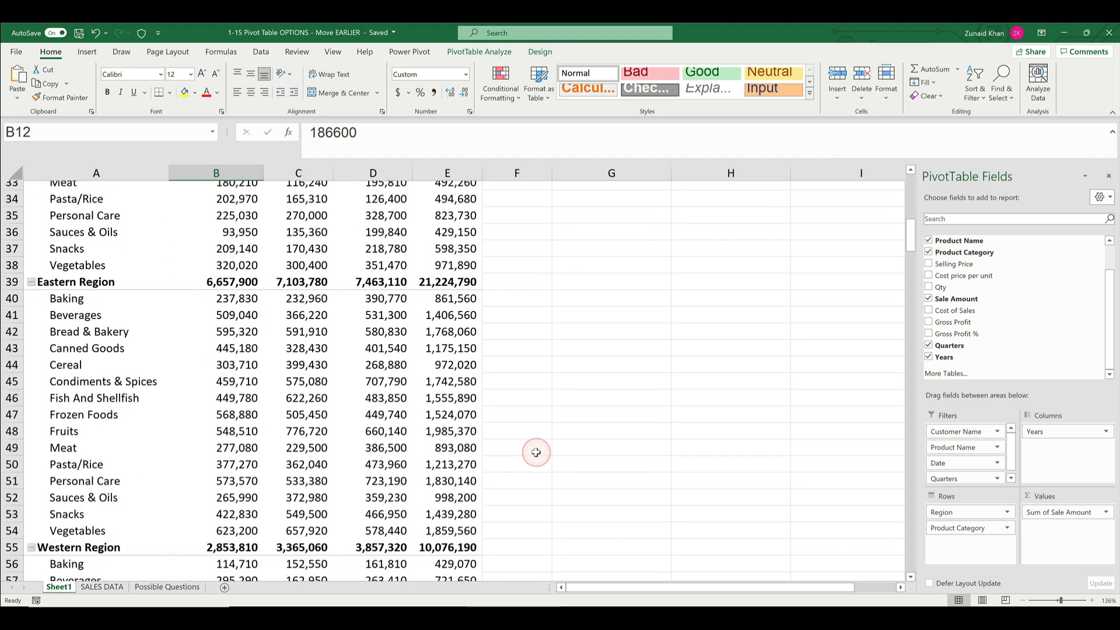
{"action": "scroll", "coordinate": [535, 453], "scroll_direction": "up", "scroll_amount": 13}
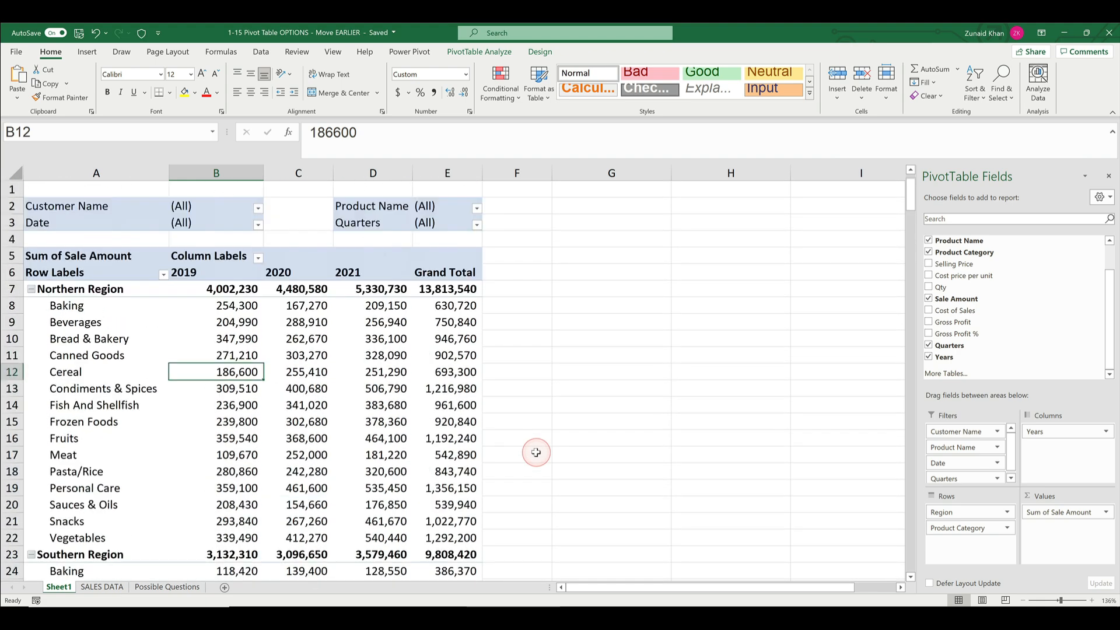
{"action": "left_click", "coordinate": [71, 286]}
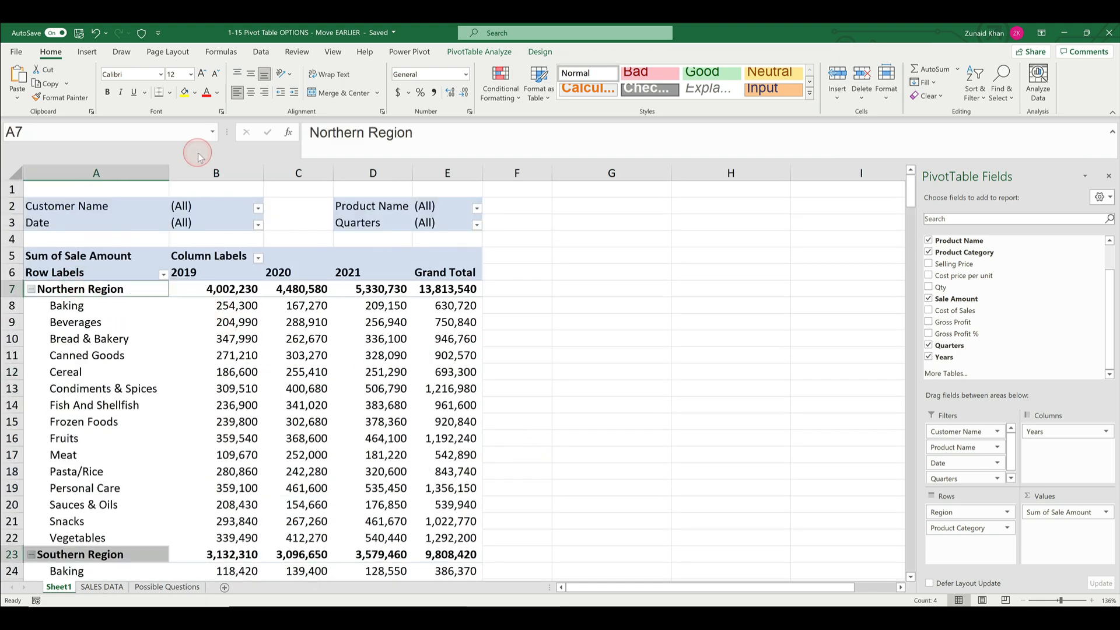
{"action": "left_click", "coordinate": [472, 53]}
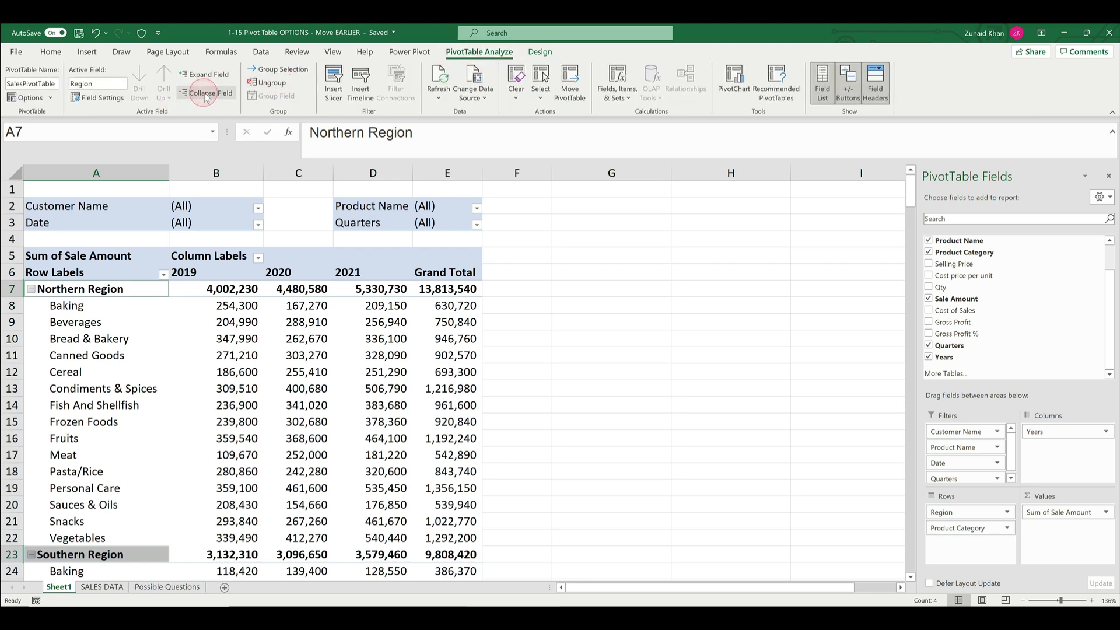
{"action": "left_click", "coordinate": [207, 94]}
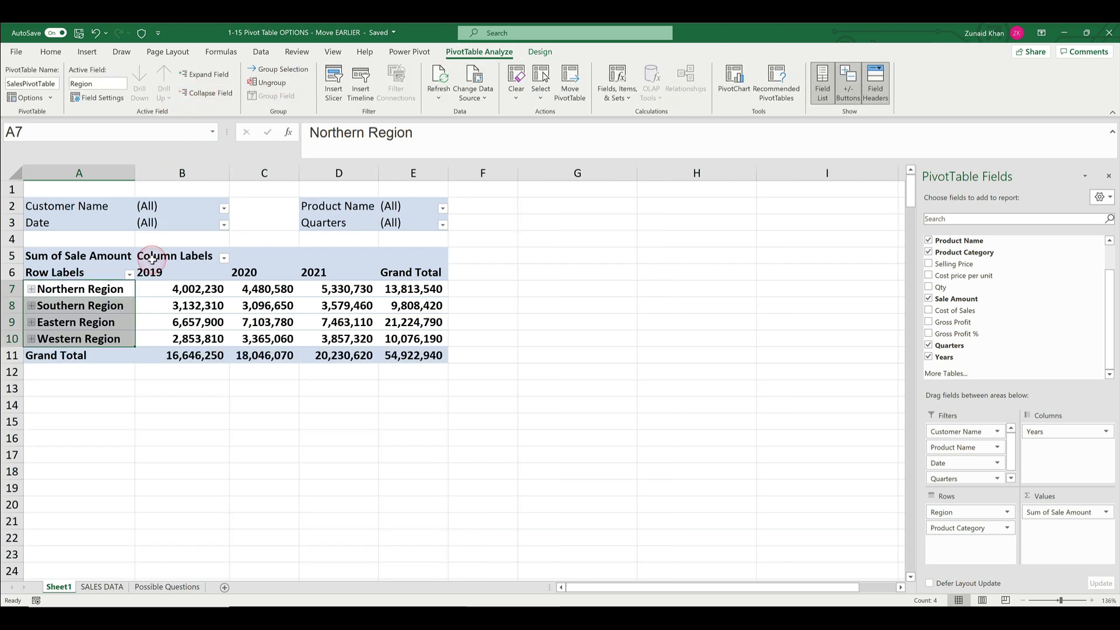
- Turn off the pivot table's grand totals for both rows and columns
{"action": "left_click", "coordinate": [175, 356]}
{"action": "left_click", "coordinate": [12, 355]}
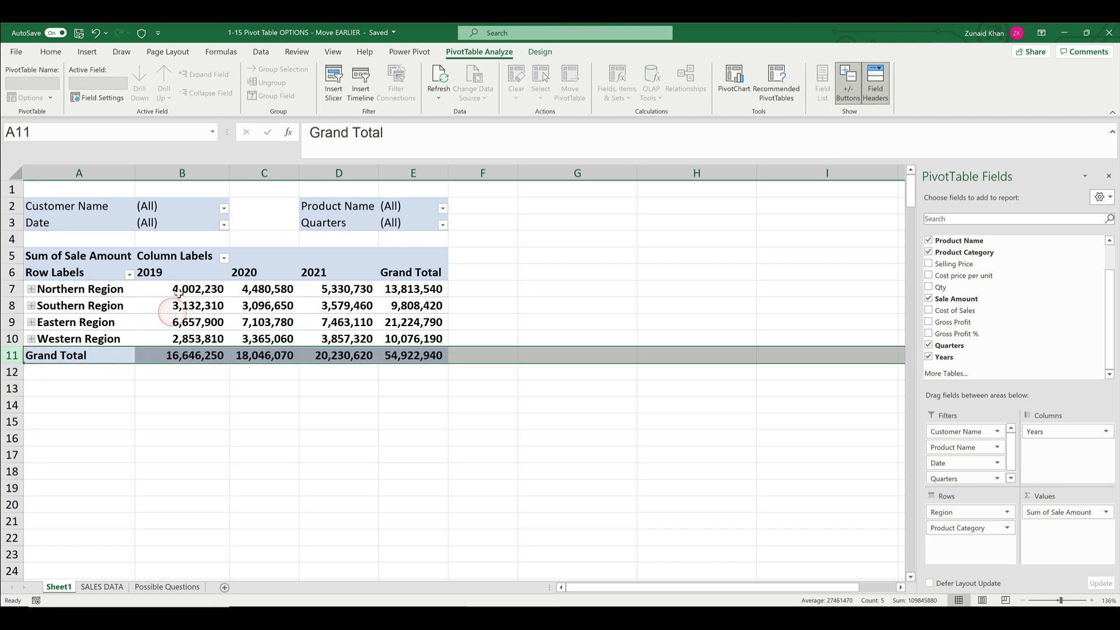
{"action": "left_click", "coordinate": [415, 174]}
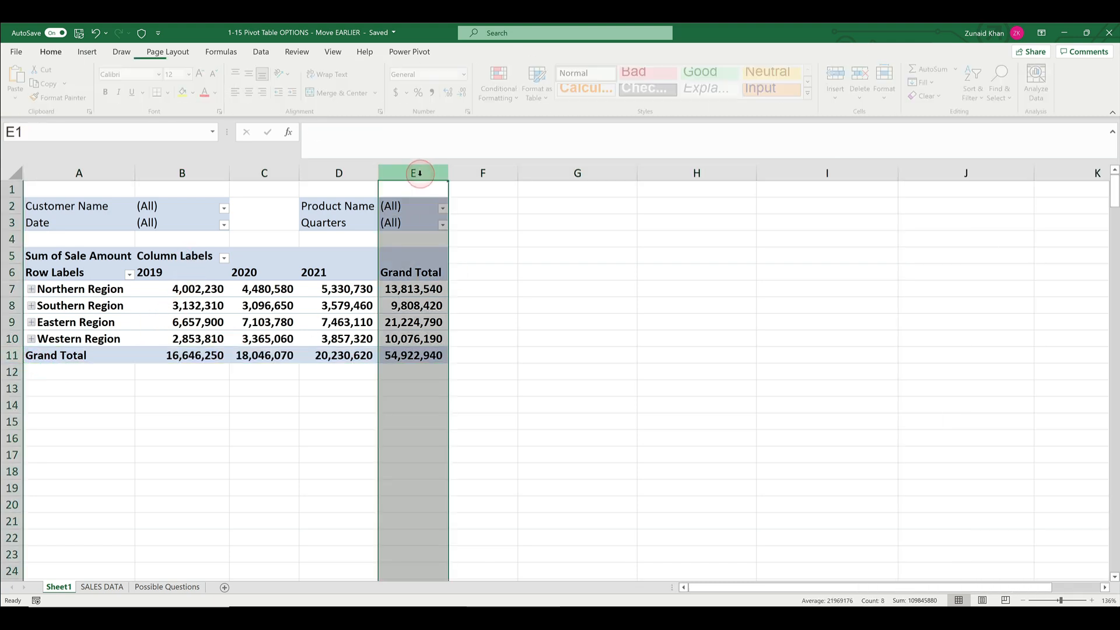
{"action": "left_click", "coordinate": [411, 307]}
{"action": "left_click", "coordinate": [479, 53]}
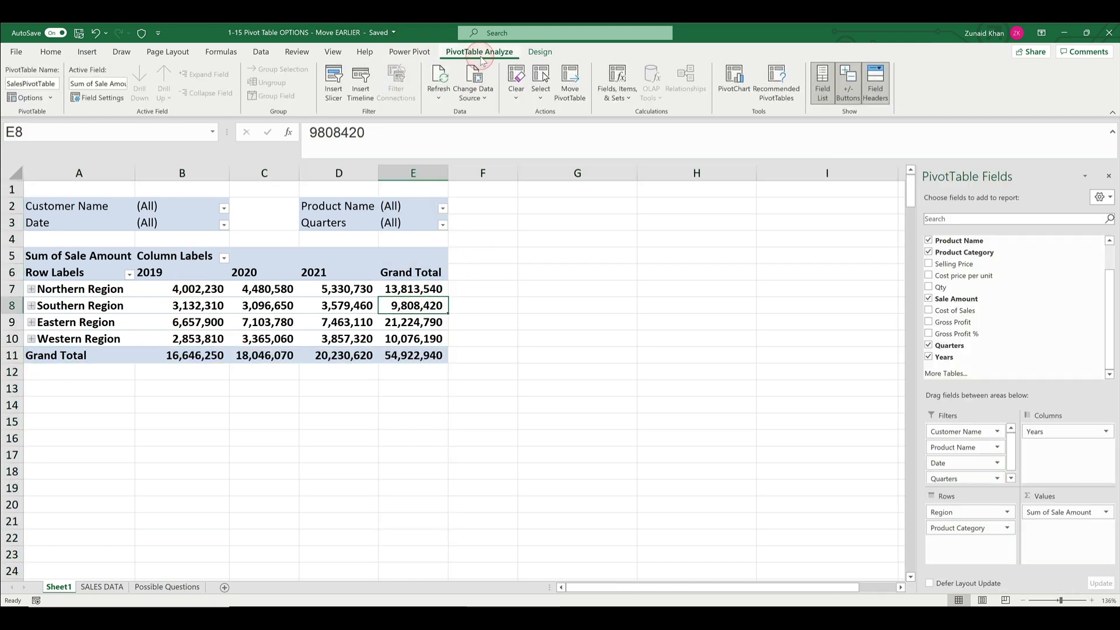
{"action": "left_click", "coordinate": [540, 53]}
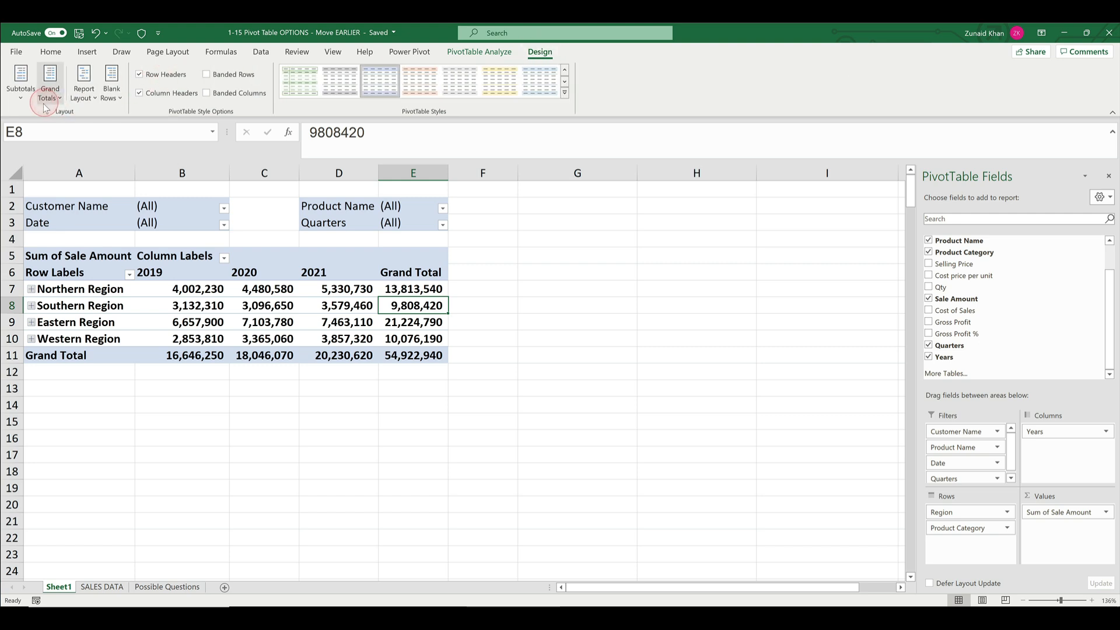
{"action": "left_click", "coordinate": [50, 82]}
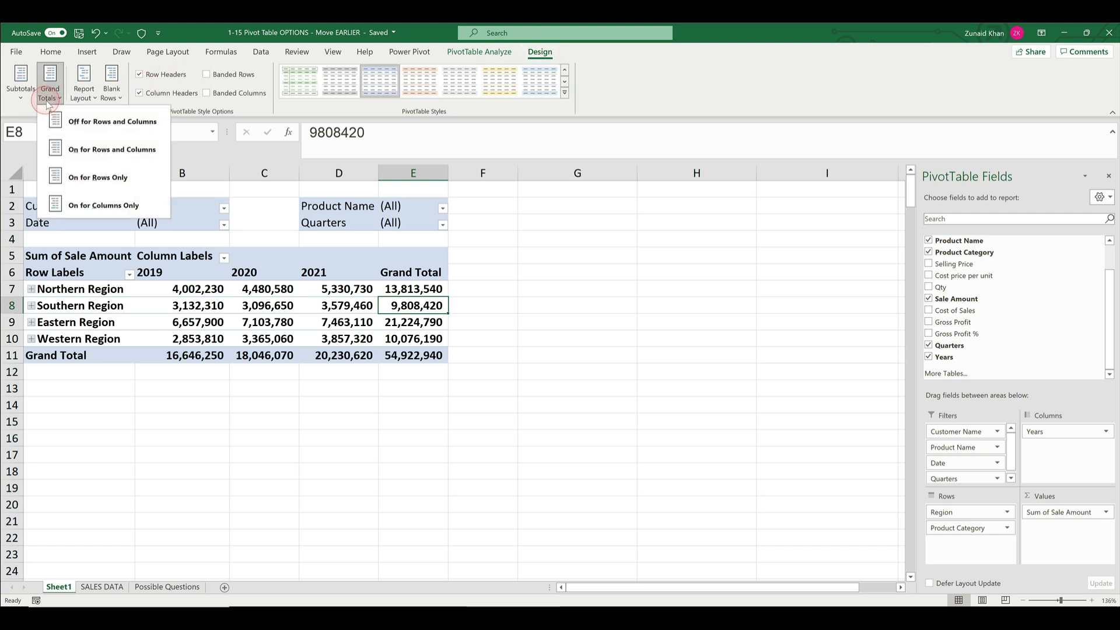
{"action": "left_click", "coordinate": [79, 121]}
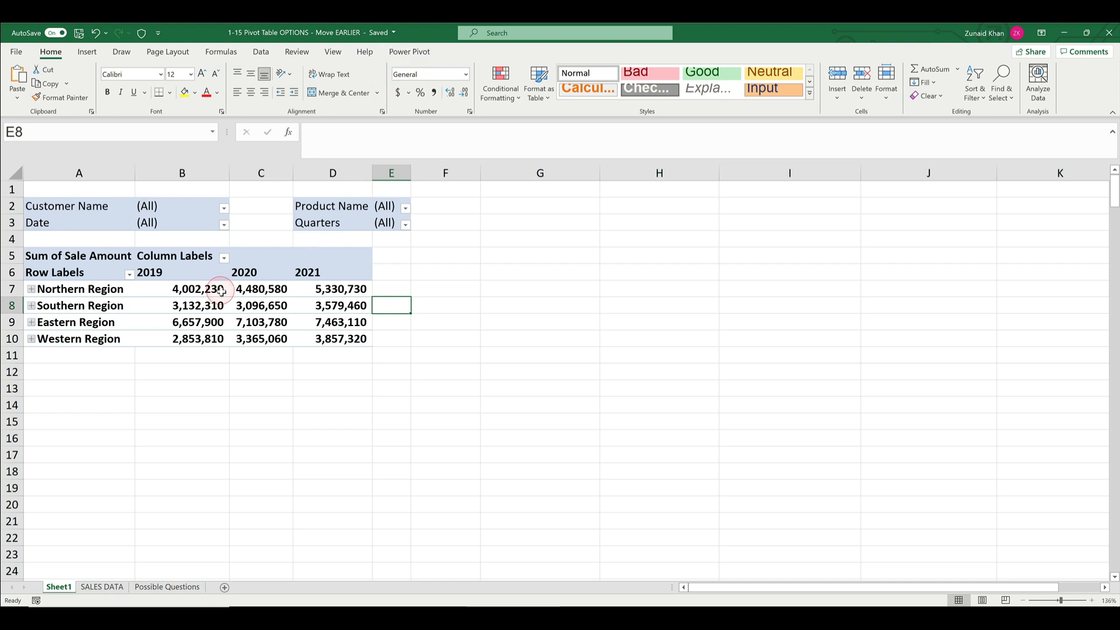
- Enable grand totals for rows and for columns in the PivotTable options
{"action": "right_click", "coordinate": [241, 290]}
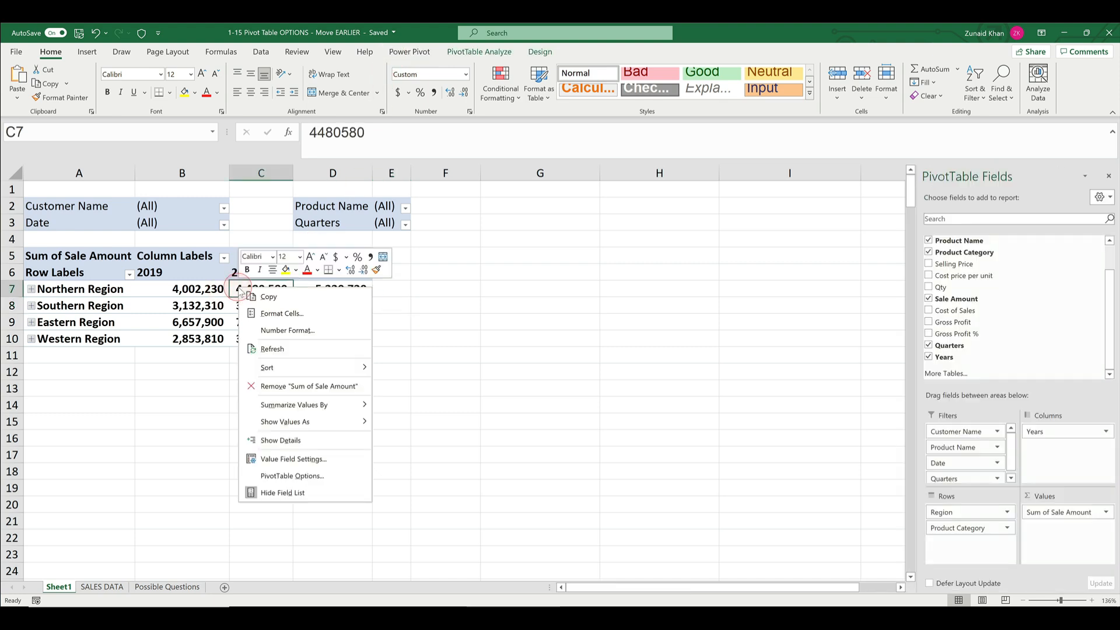
{"action": "left_click", "coordinate": [292, 475]}
{"action": "left_click_drag", "start_coordinate": [342, 299], "coordinate": [575, 206]}
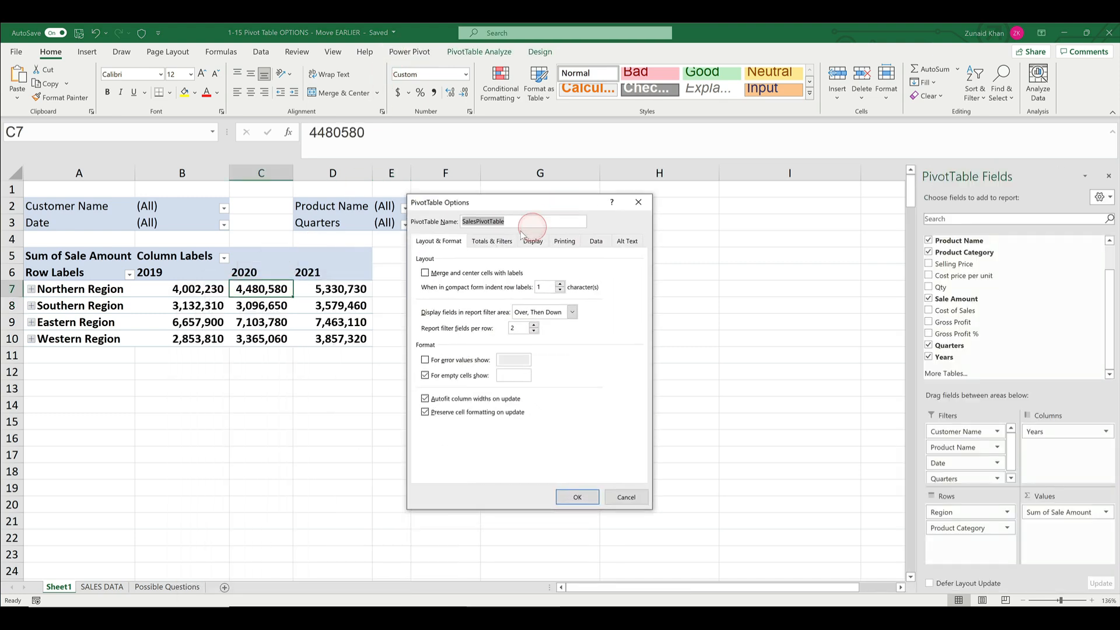
{"action": "left_click", "coordinate": [499, 241]}
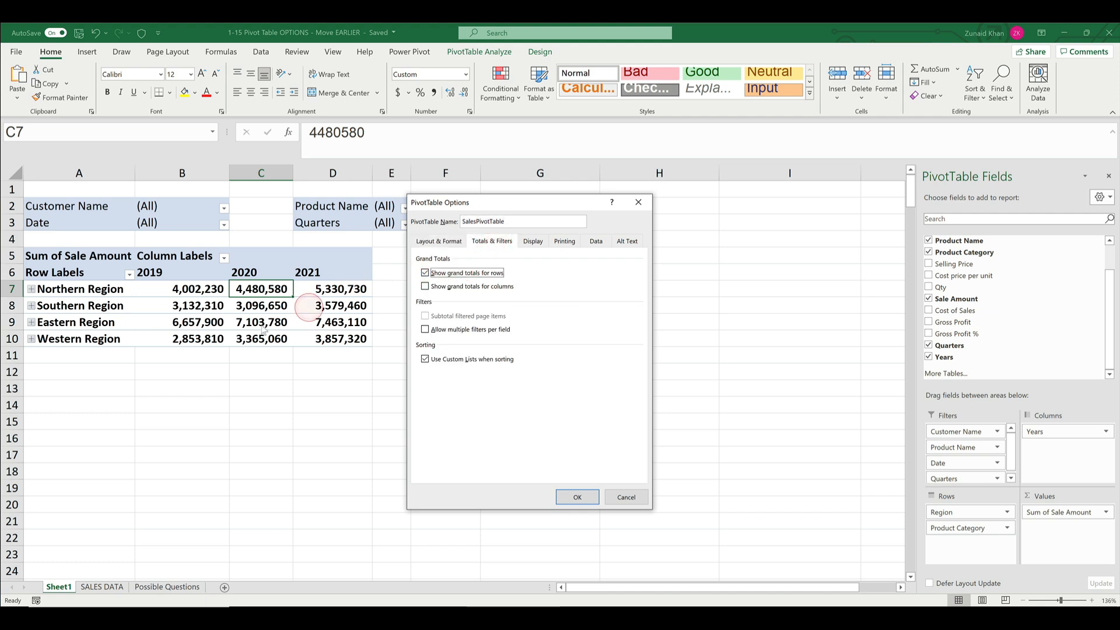
{"action": "left_click", "coordinate": [463, 273]}
{"action": "left_click", "coordinate": [457, 287]}
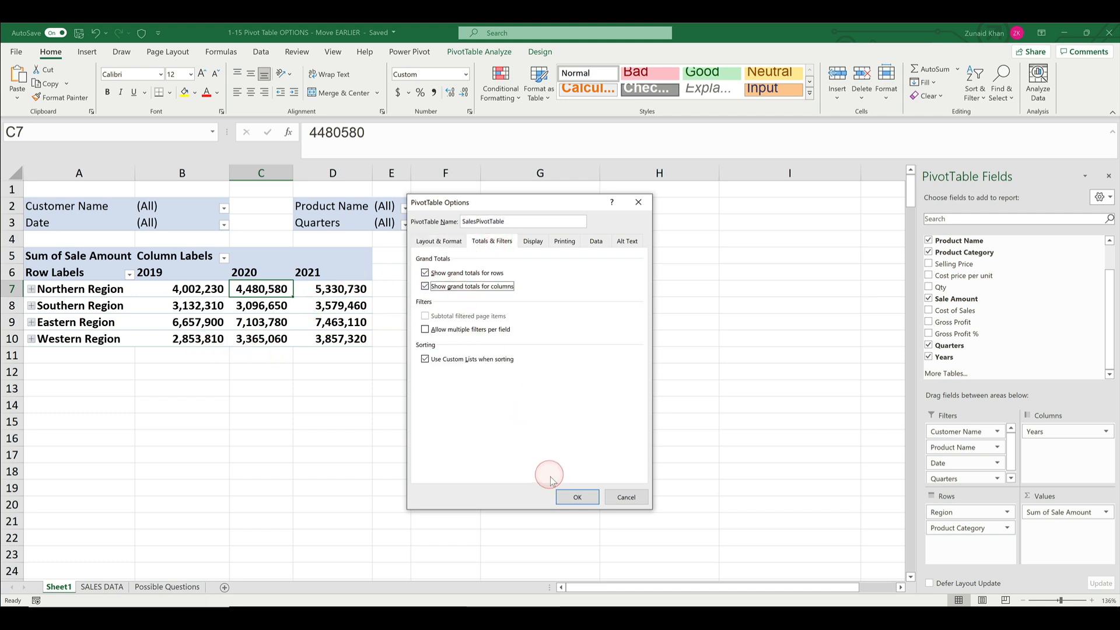
{"action": "left_click", "coordinate": [567, 495]}
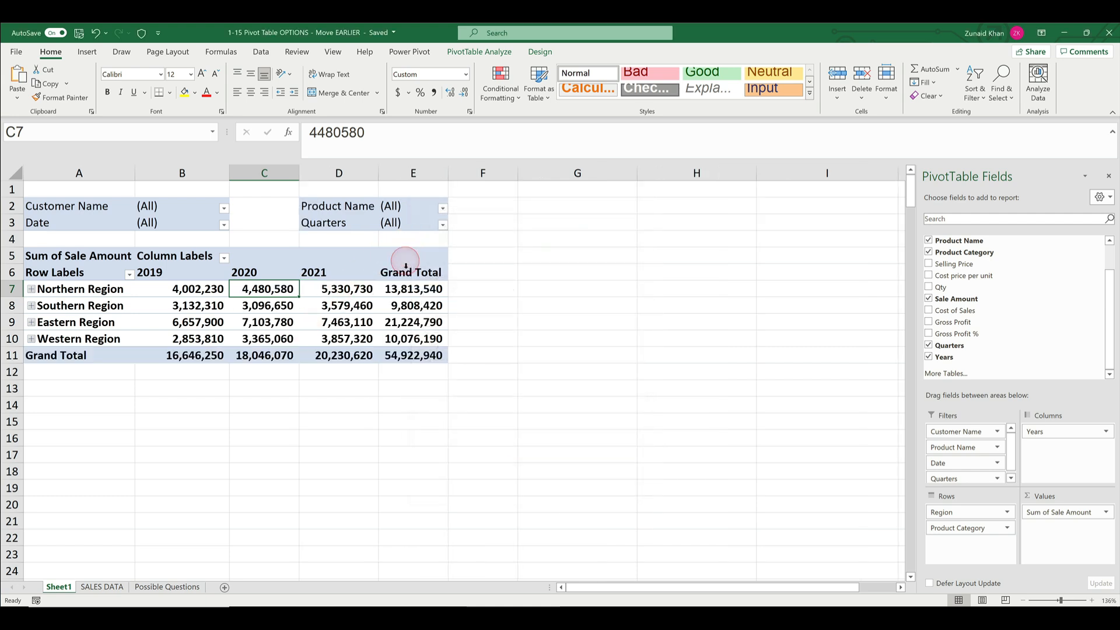
- Examine the grand total display choices and the PivotTable's totals and filters options without changing anything
{"action": "left_click", "coordinate": [539, 51]}
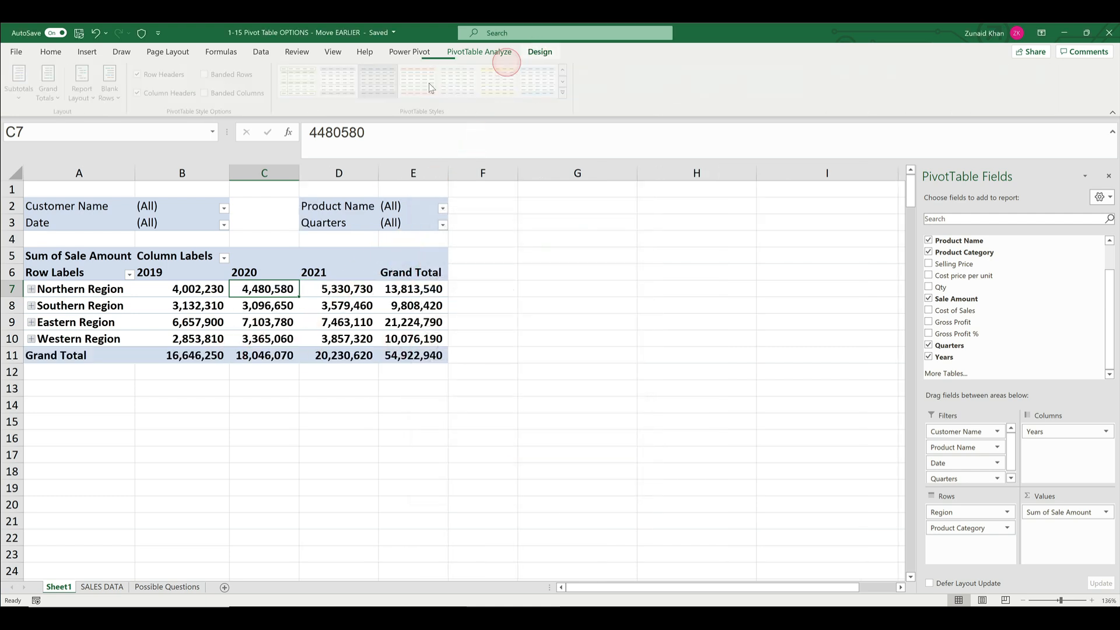
{"action": "left_click", "coordinate": [50, 93]}
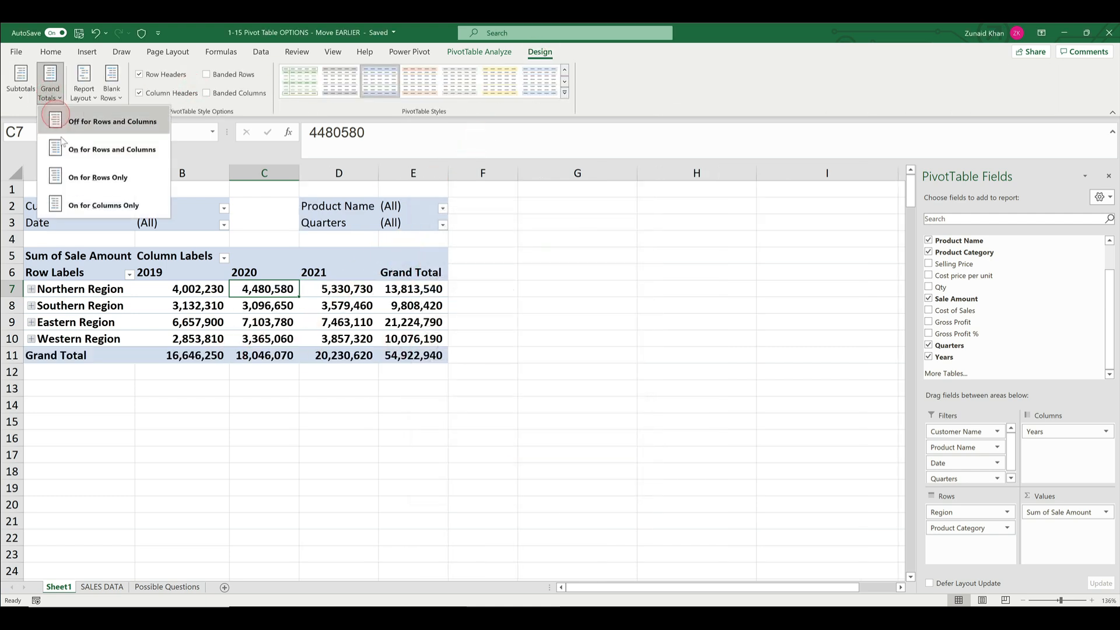
{"action": "left_click", "coordinate": [191, 304]}
{"action": "right_click", "coordinate": [213, 273]}
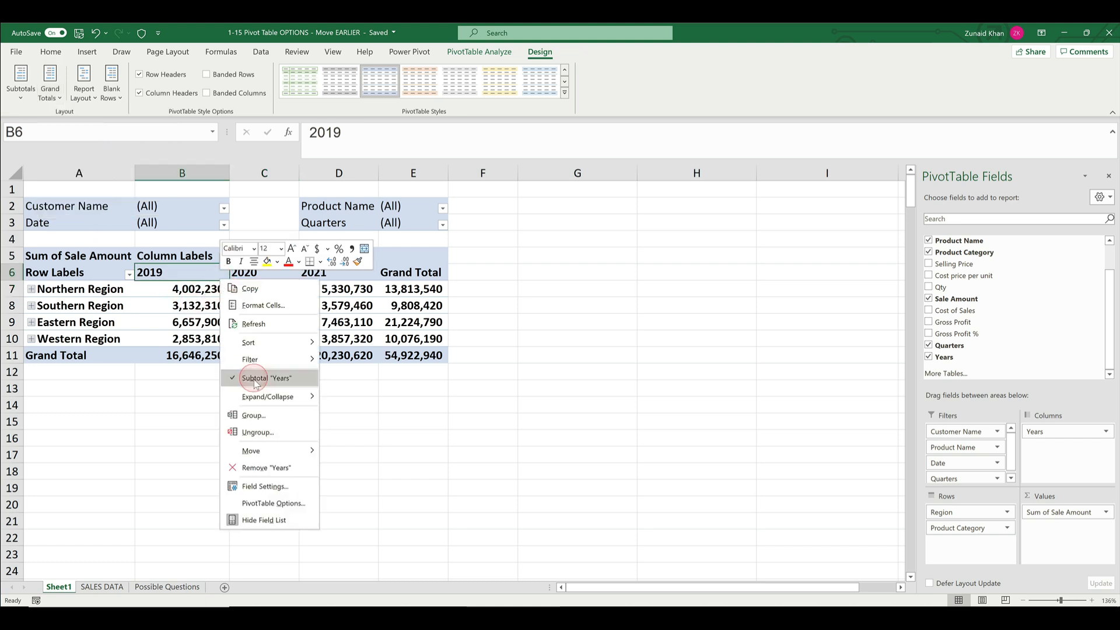
{"action": "left_click", "coordinate": [274, 500]}
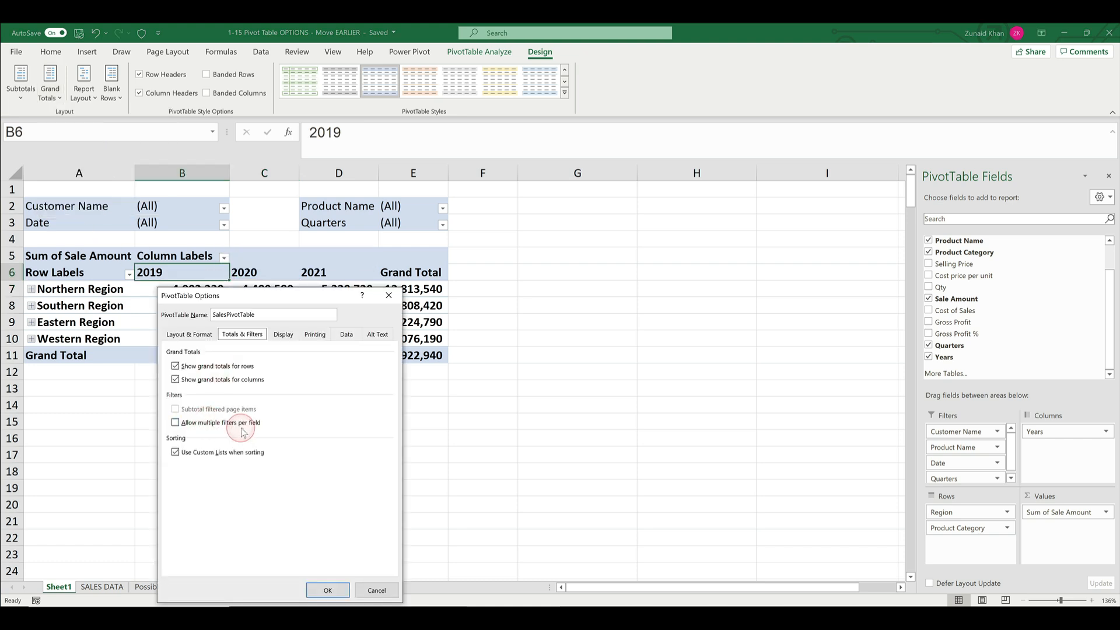
{"action": "left_click_drag", "start_coordinate": [294, 305], "coordinate": [451, 266]}
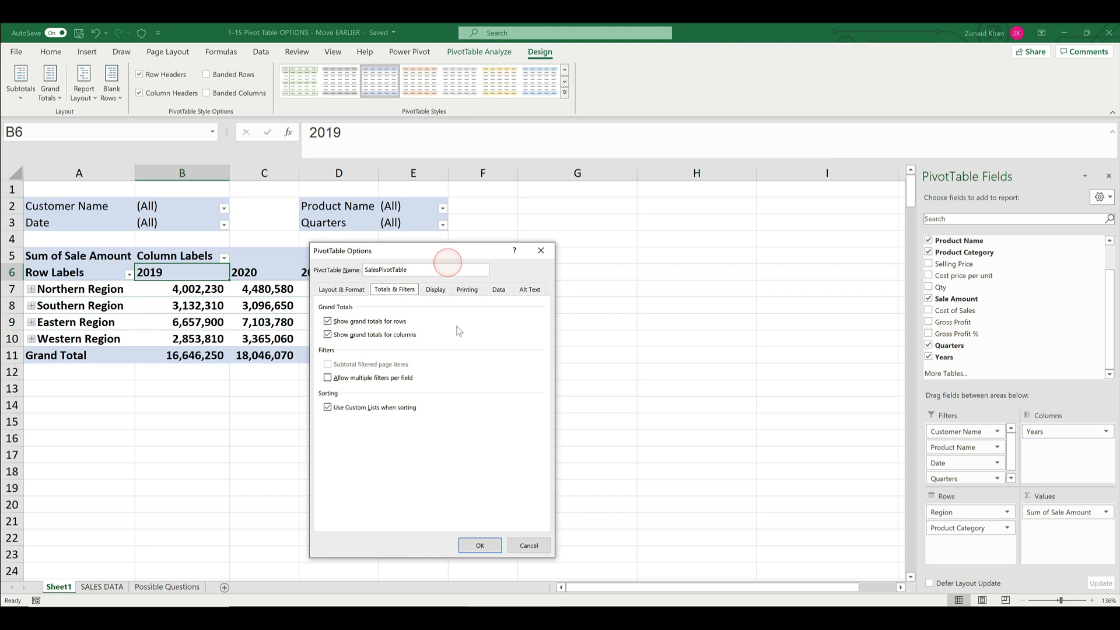
{"action": "left_click", "coordinate": [523, 547]}
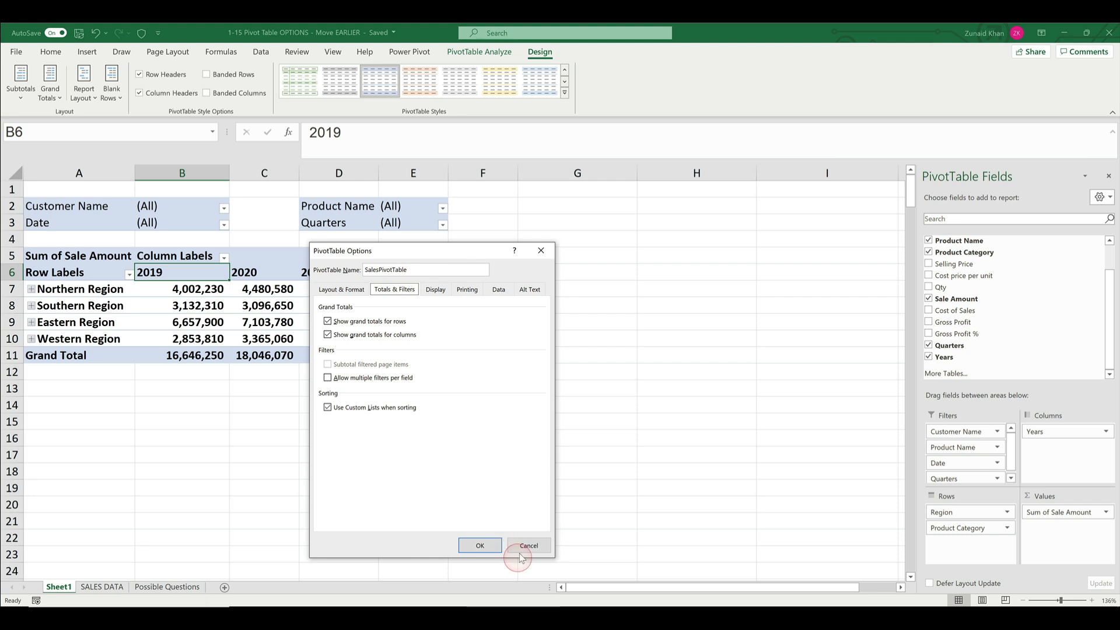
- Examine the label filters and value filters available for the Region row labels
{"action": "left_click", "coordinate": [129, 274]}
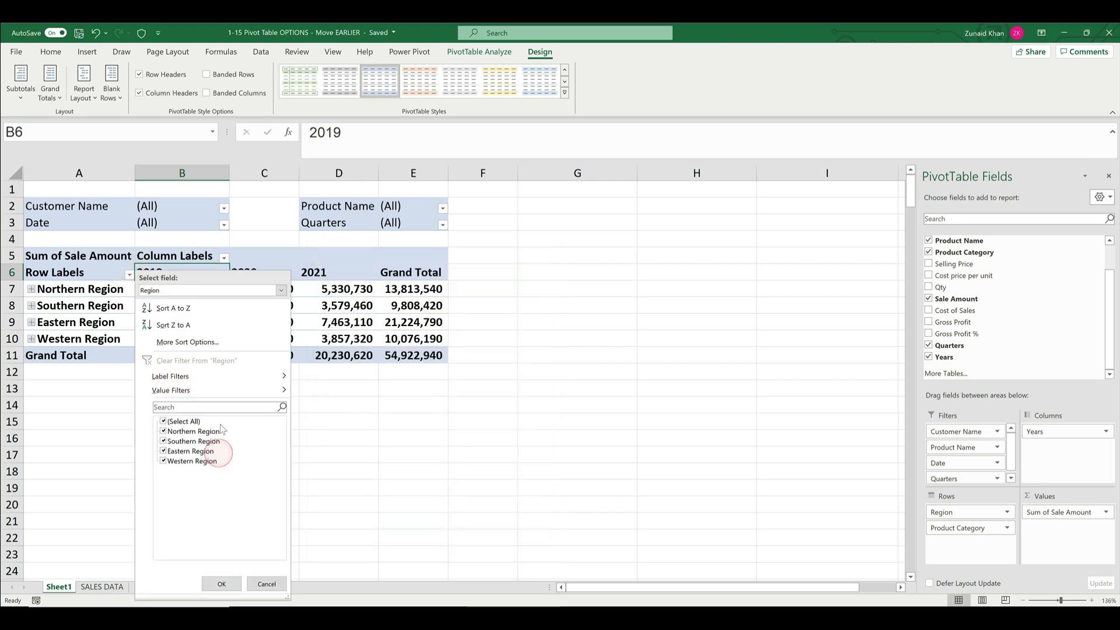
{"action": "mouse_move", "coordinate": [204, 386]}
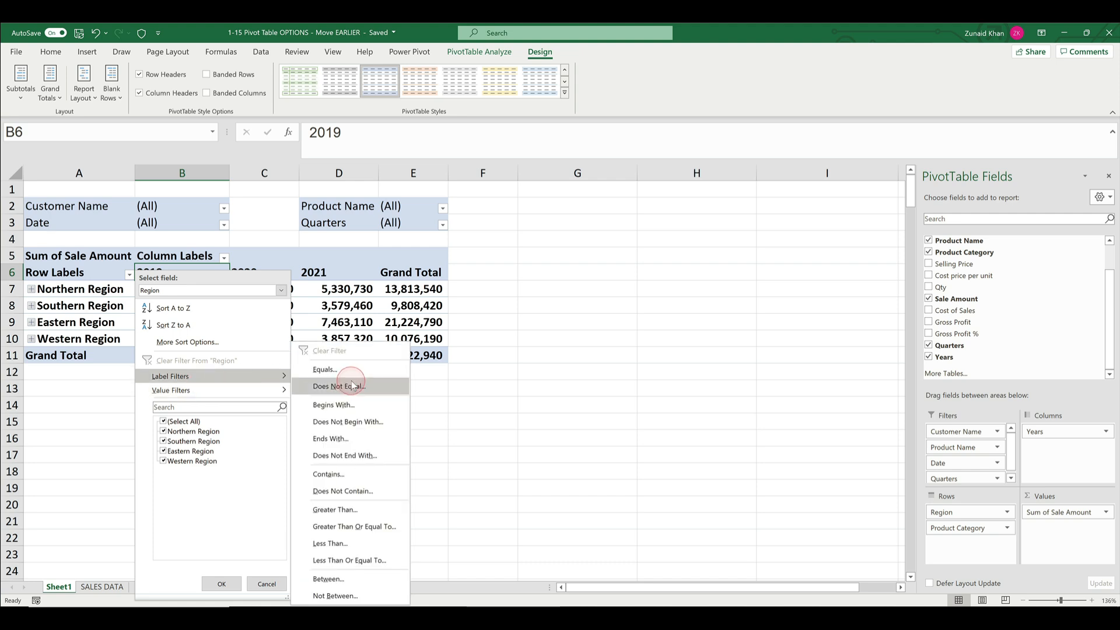
{"action": "mouse_move", "coordinate": [165, 399]}
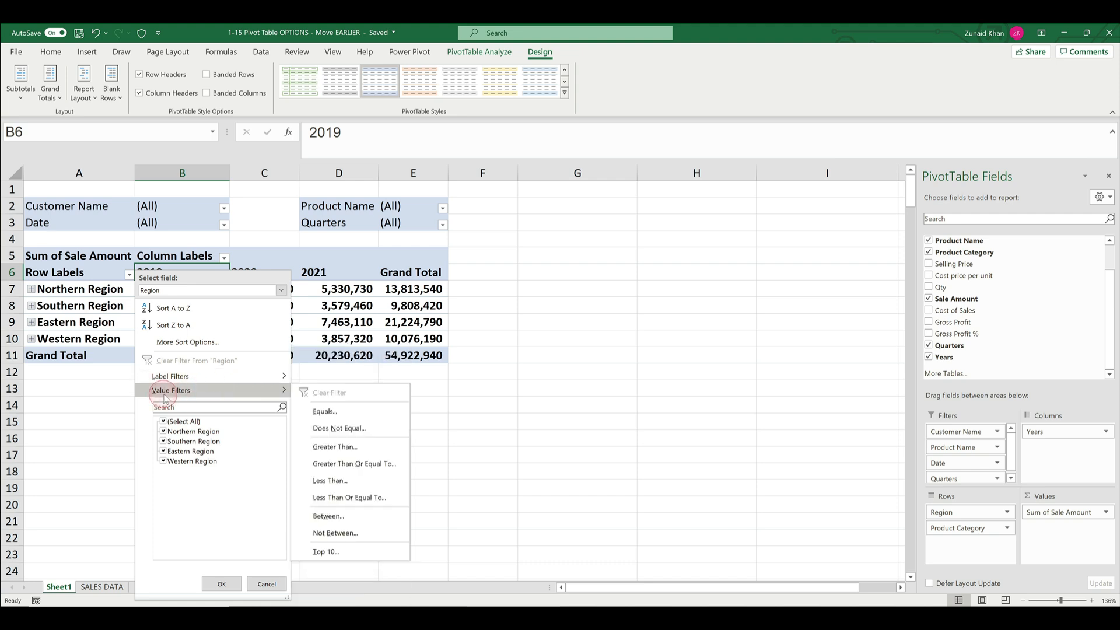
{"action": "mouse_move", "coordinate": [170, 379]}
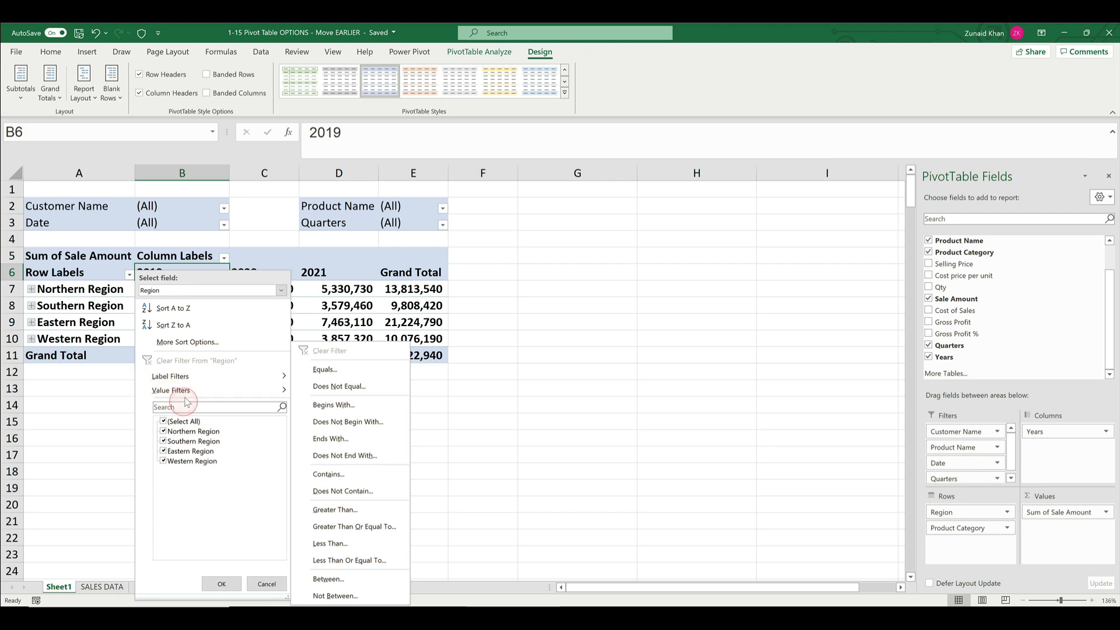
{"action": "left_click", "coordinate": [262, 579]}
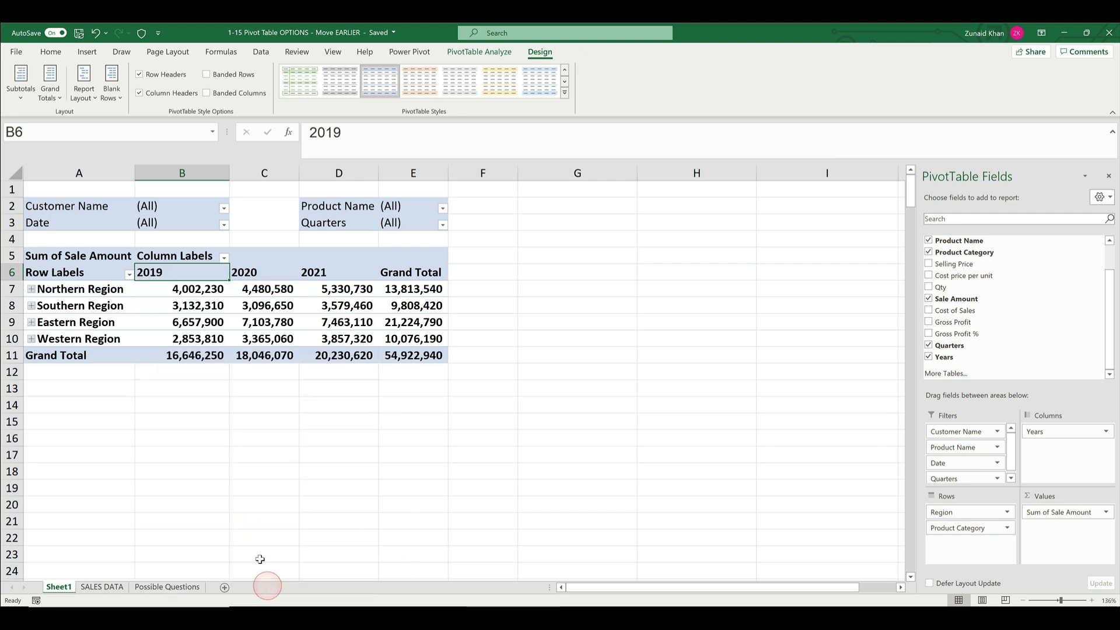
- Allow multiple filters per field in the PivotTable options for SalesPivotTable
{"action": "left_click", "coordinate": [190, 300]}
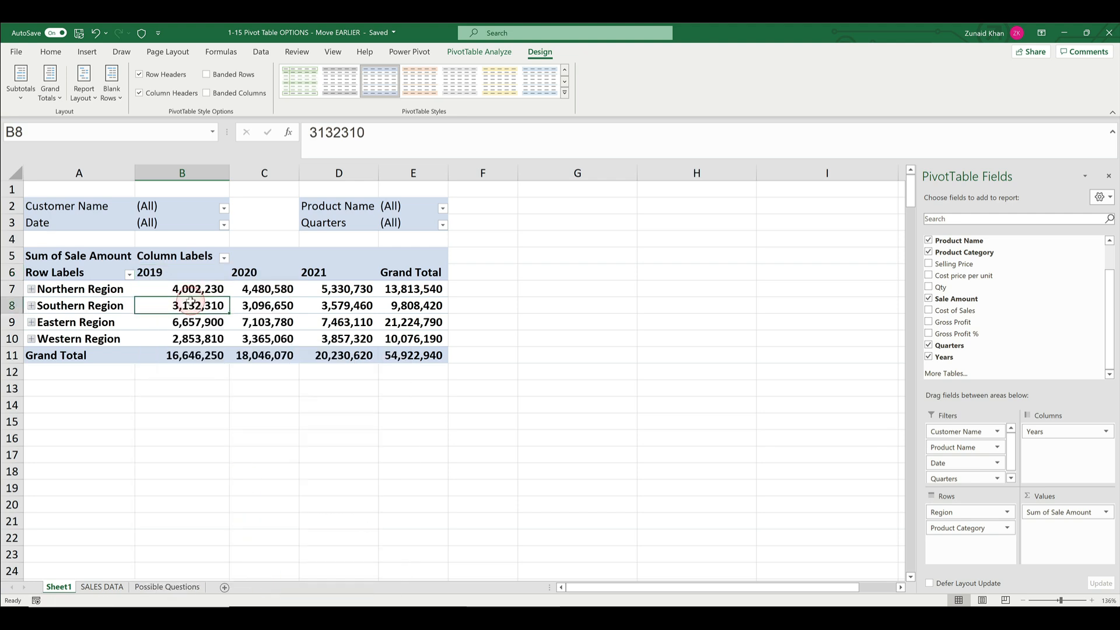
{"action": "left_click", "coordinate": [479, 52]}
{"action": "left_click", "coordinate": [138, 86]}
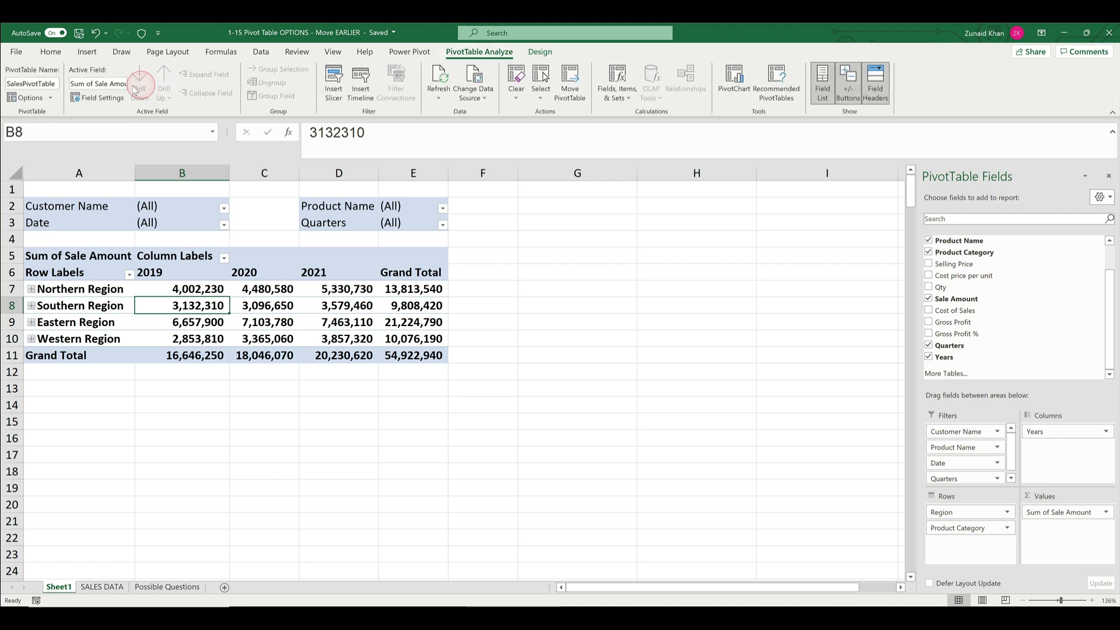
{"action": "left_click", "coordinate": [26, 98]}
{"action": "left_click", "coordinate": [680, 210]}
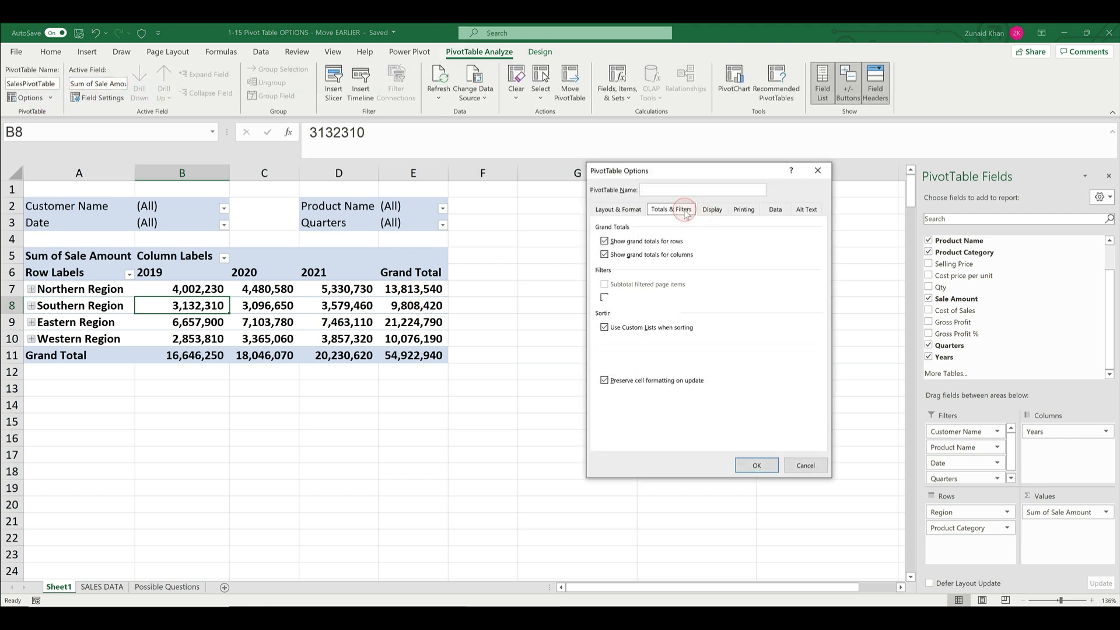
{"action": "left_click", "coordinate": [664, 298]}
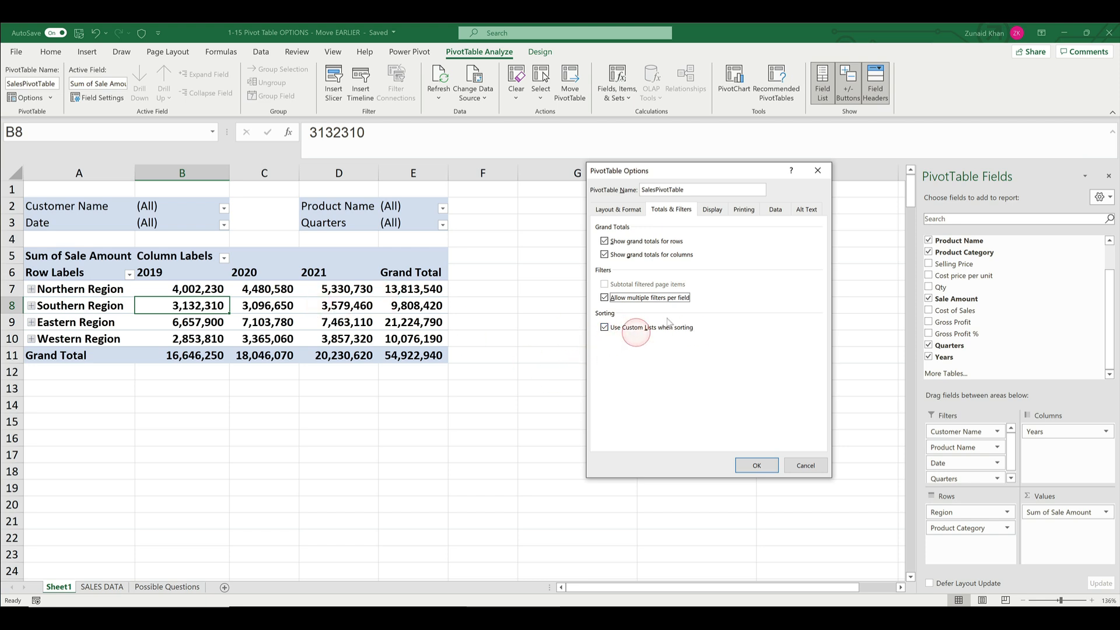
- Turn off the expand/collapse buttons in the PivotTable display options, apply the settings and select the Northern Region label
{"action": "left_click", "coordinate": [715, 211]}
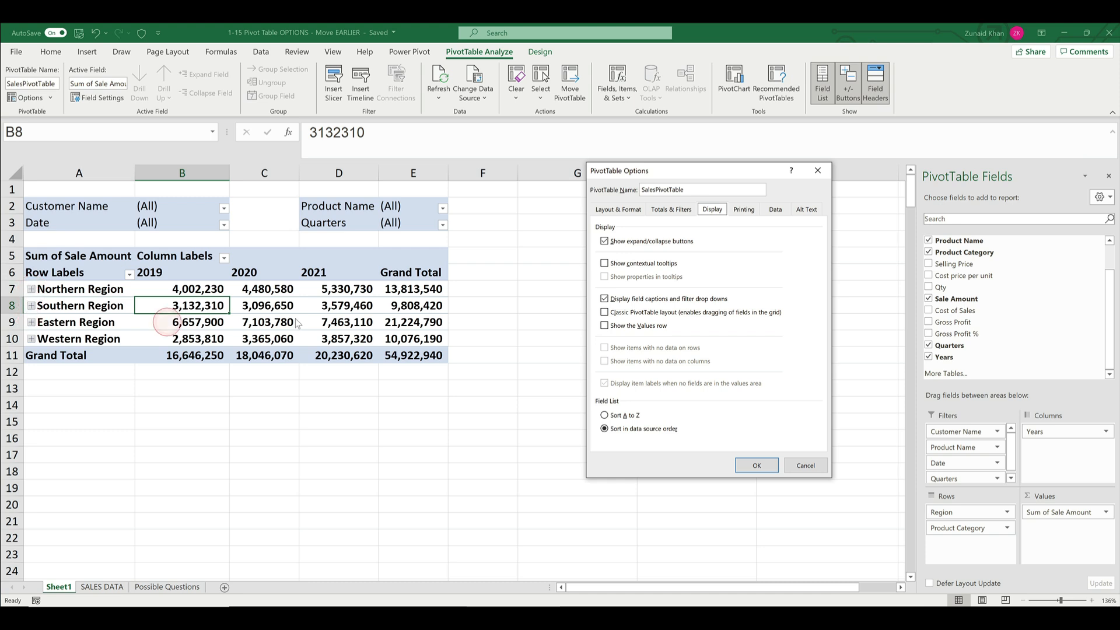
{"action": "left_click", "coordinate": [640, 247]}
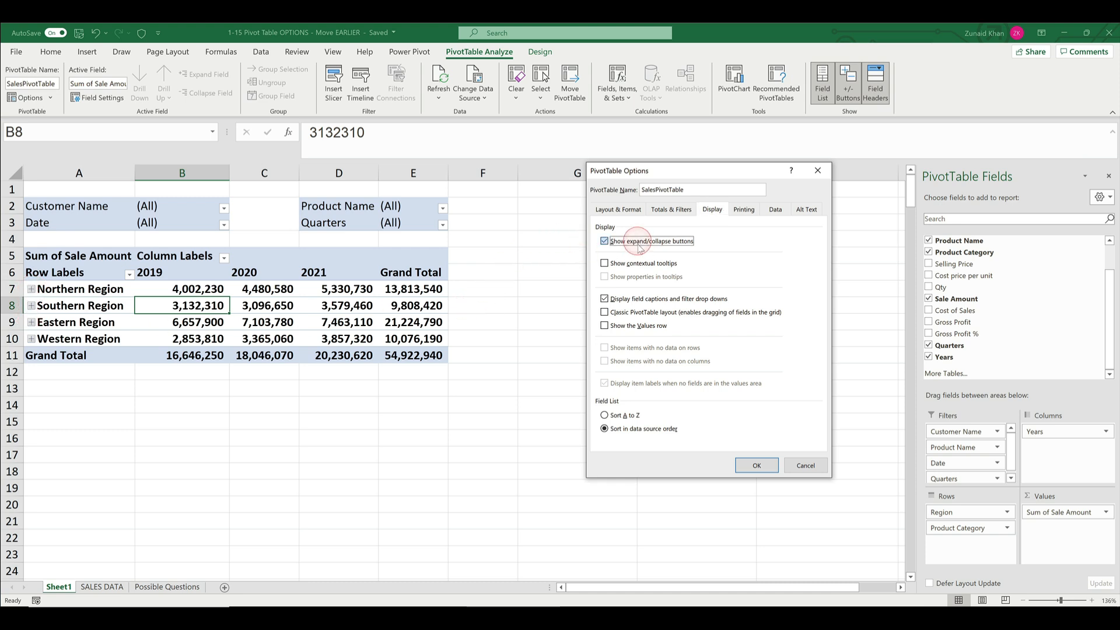
{"action": "left_click", "coordinate": [757, 465]}
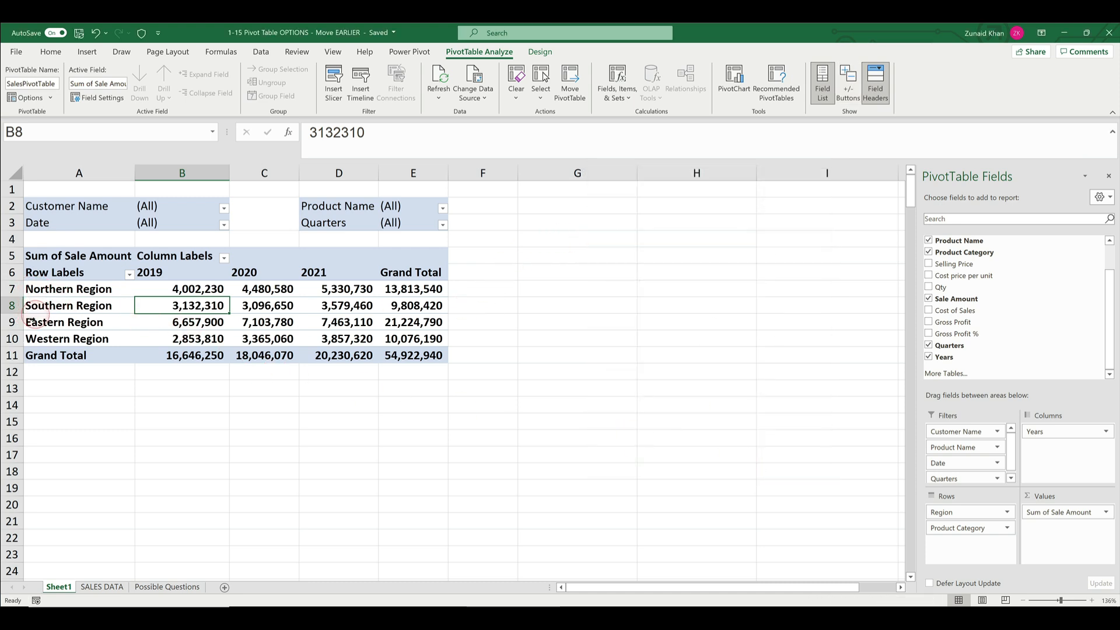
{"action": "left_click", "coordinate": [55, 317]}
{"action": "left_click", "coordinate": [64, 289]}
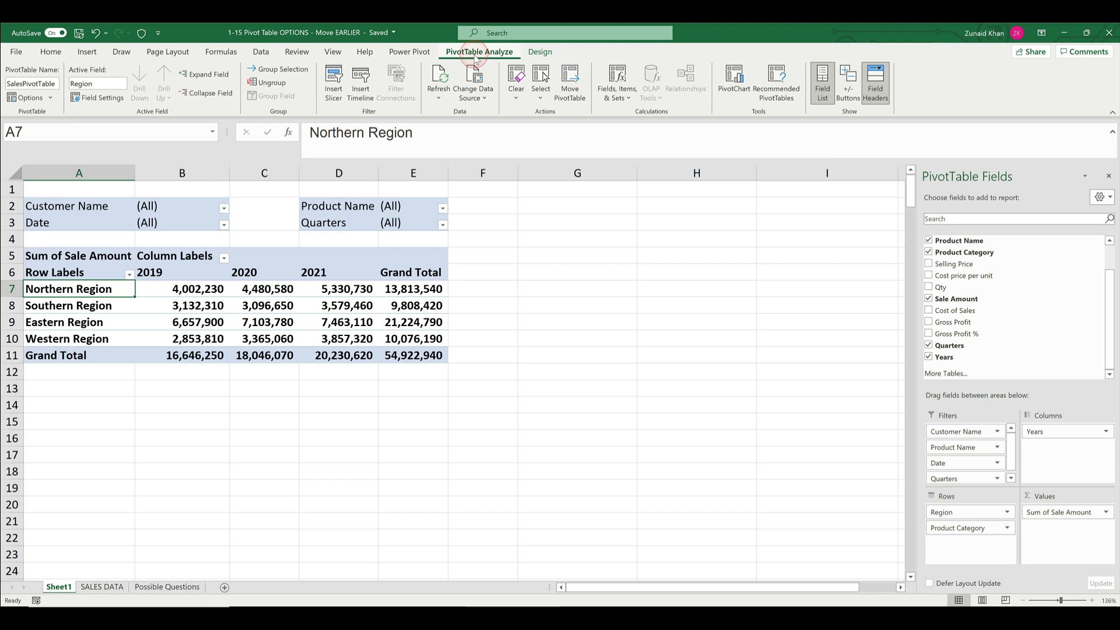
- Show the expand/collapse buttons in the pivot table again and expand Northern Region to its product categories
{"action": "left_click", "coordinate": [852, 89]}
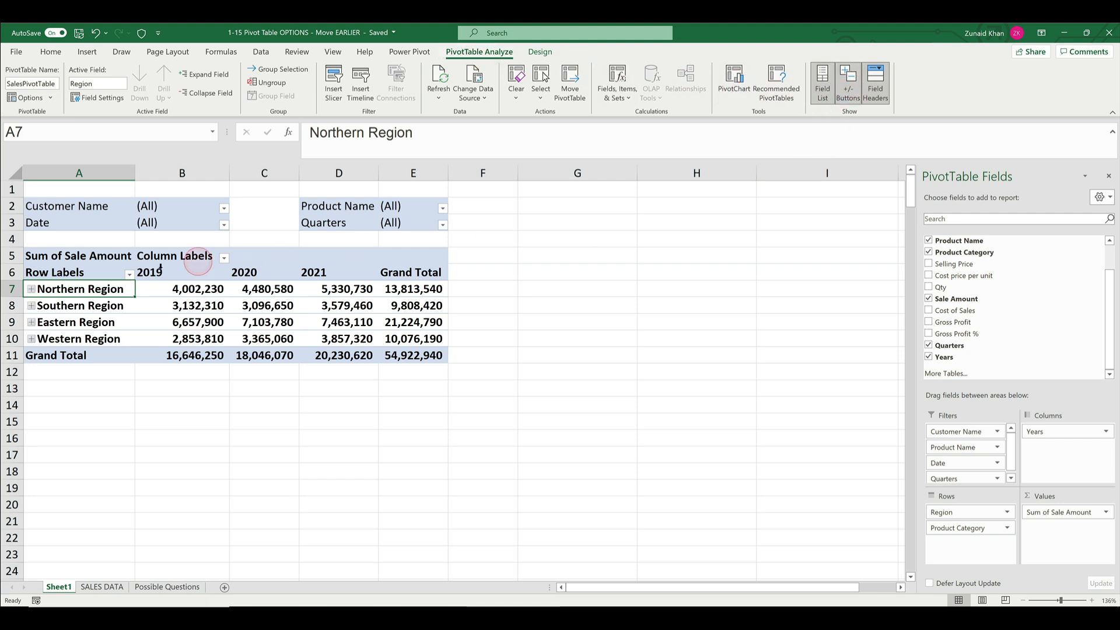
{"action": "left_click", "coordinate": [34, 289]}
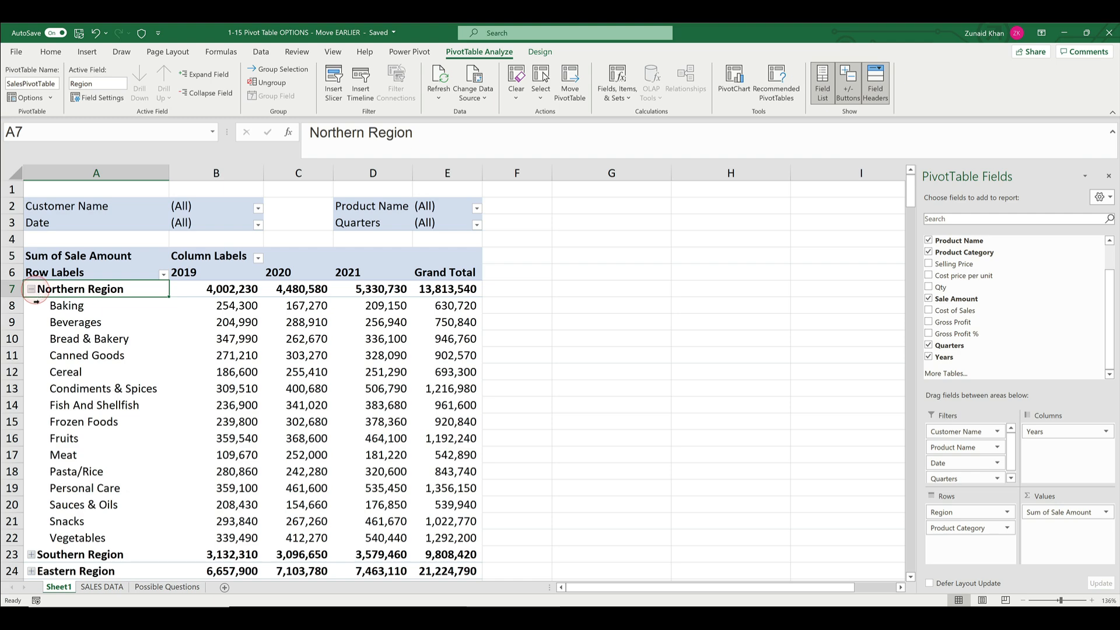
- Hide the expand/collapse buttons to view the expanded rows without them, and turn the buttons back on
{"action": "left_click", "coordinate": [848, 88]}
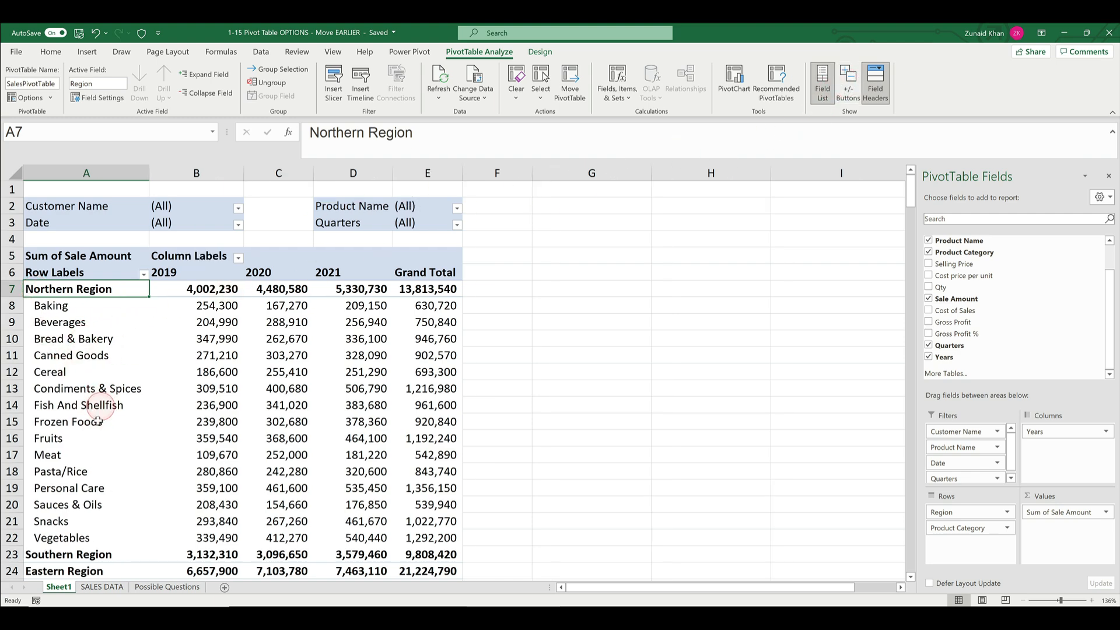
{"action": "scroll", "coordinate": [100, 411], "scroll_direction": "down", "scroll_amount": 2}
{"action": "scroll", "coordinate": [101, 415], "scroll_direction": "up", "scroll_amount": 2}
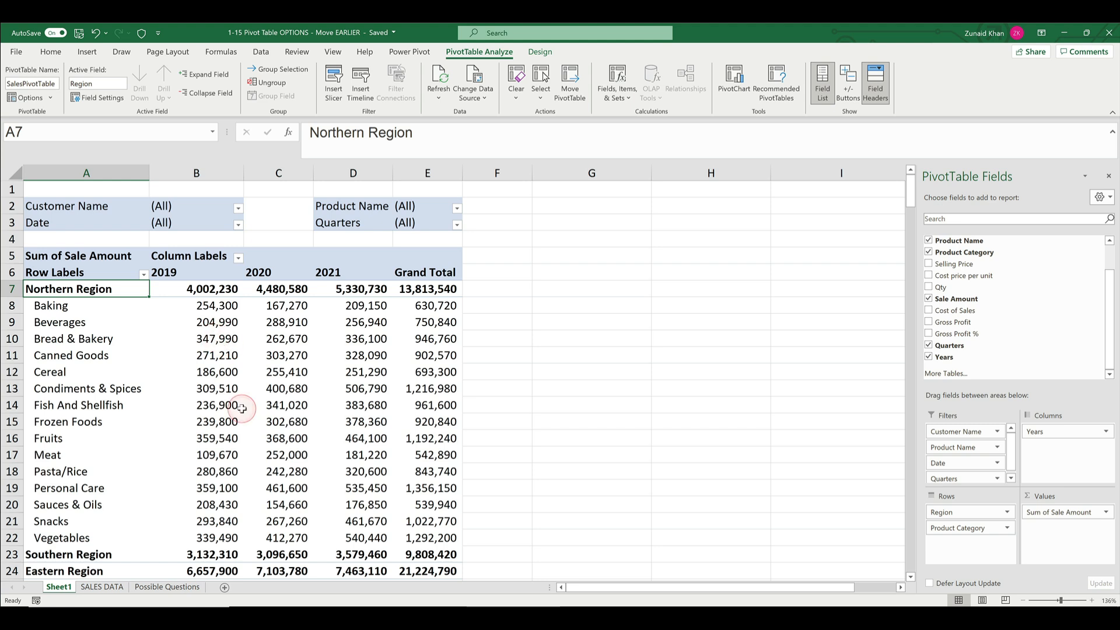
{"action": "left_click", "coordinate": [850, 93]}
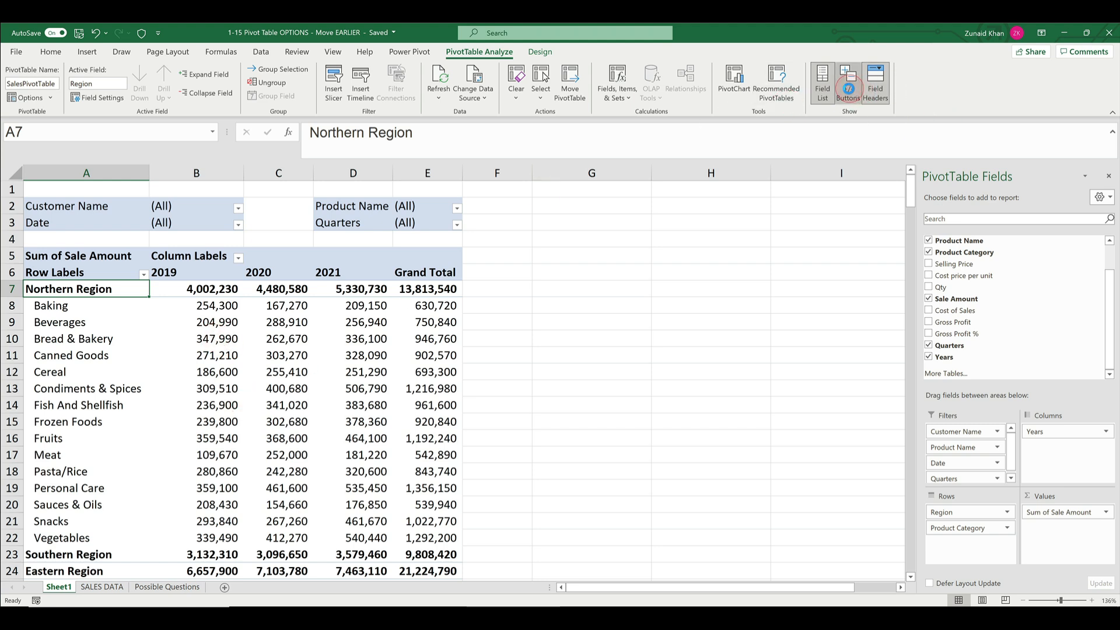
- Turn on contextual tooltips in the PivotTable display options and view the tooltip on the 2019 Beverages value
{"action": "right_click", "coordinate": [230, 323]}
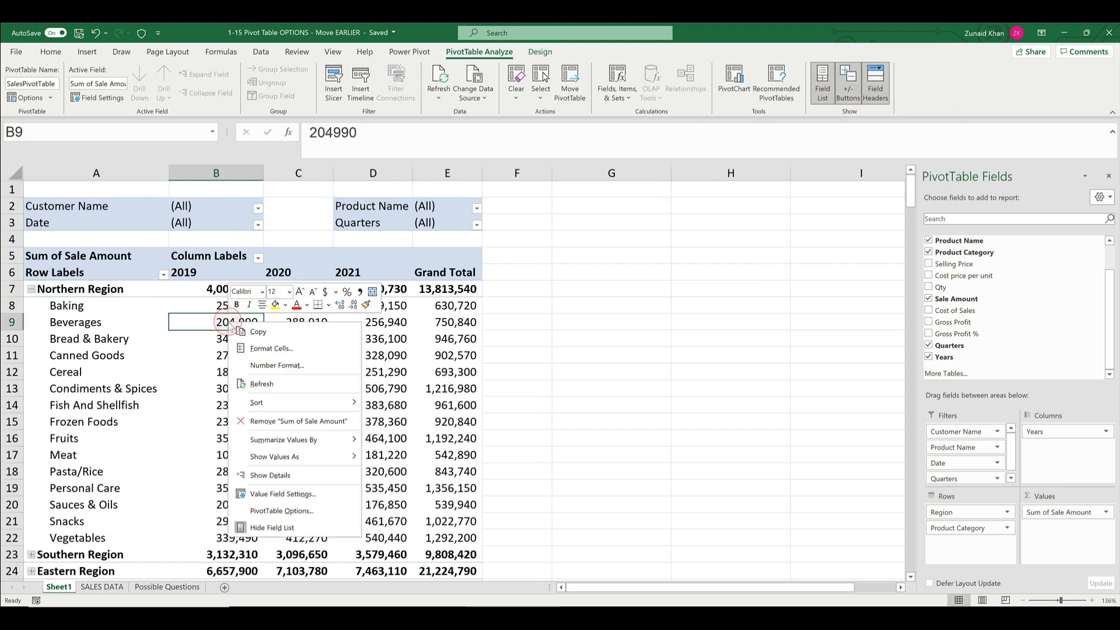
{"action": "left_click", "coordinate": [281, 511]}
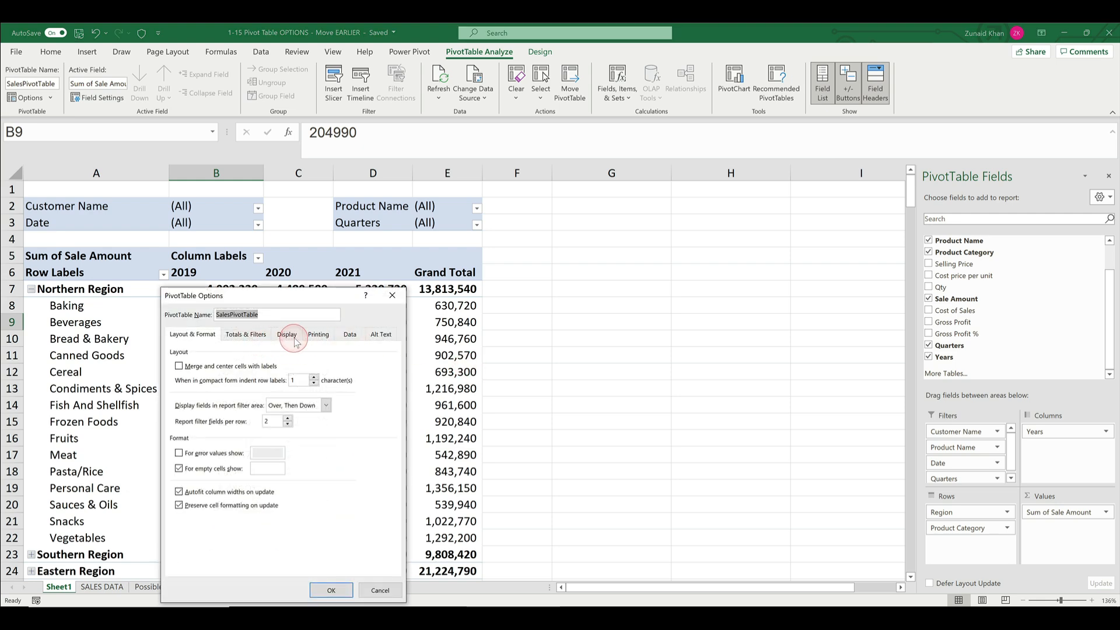
{"action": "left_click", "coordinate": [287, 334]}
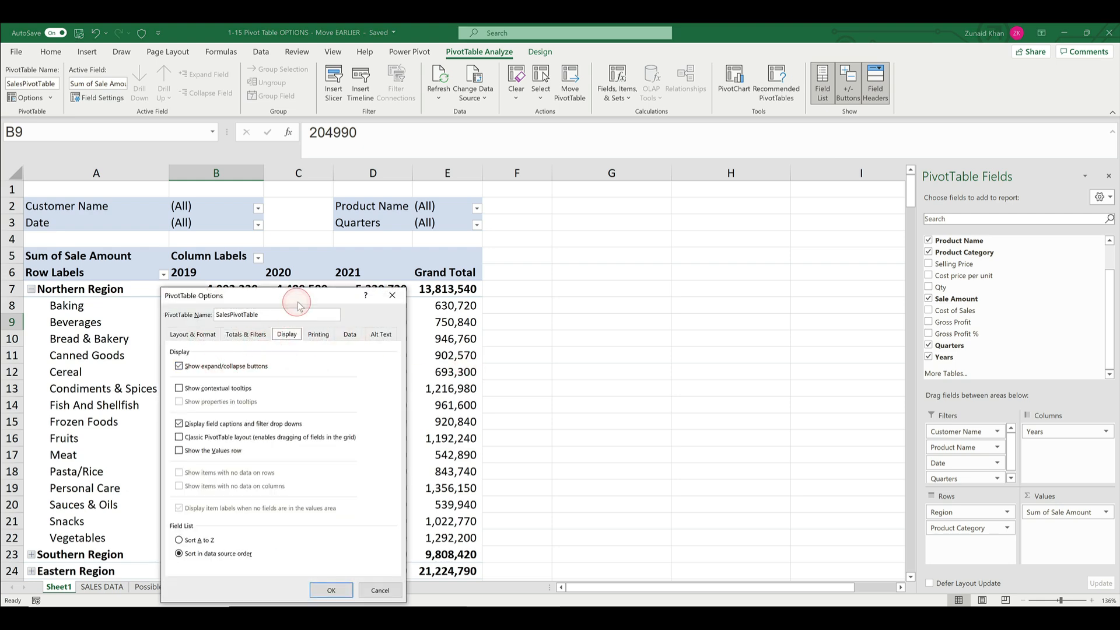
{"action": "left_click_drag", "start_coordinate": [300, 296], "coordinate": [581, 227]}
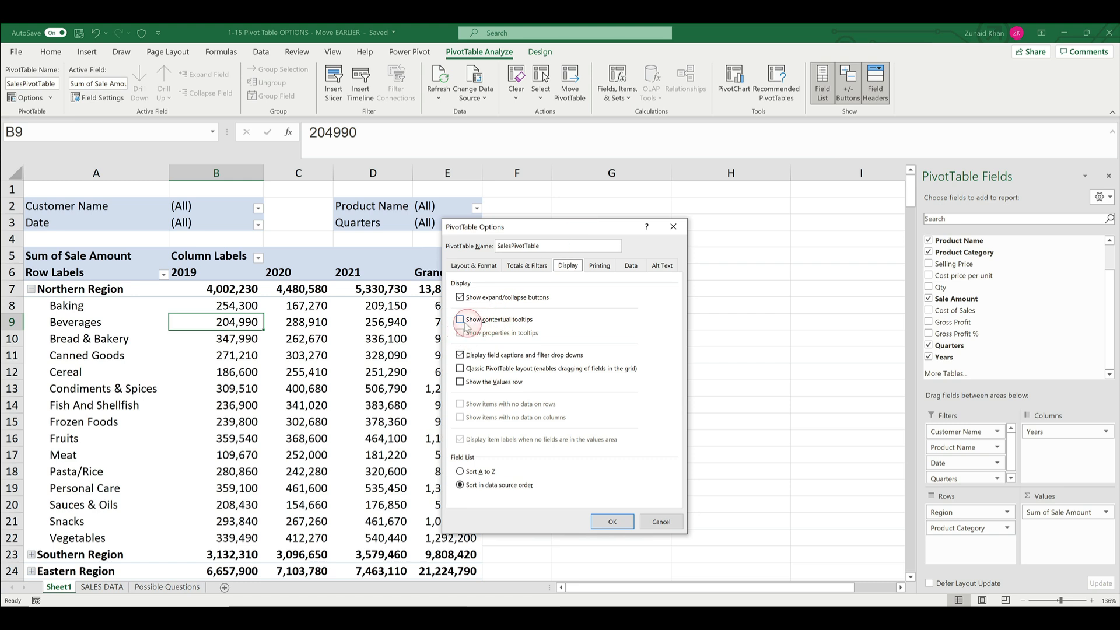
{"action": "left_click", "coordinate": [465, 321]}
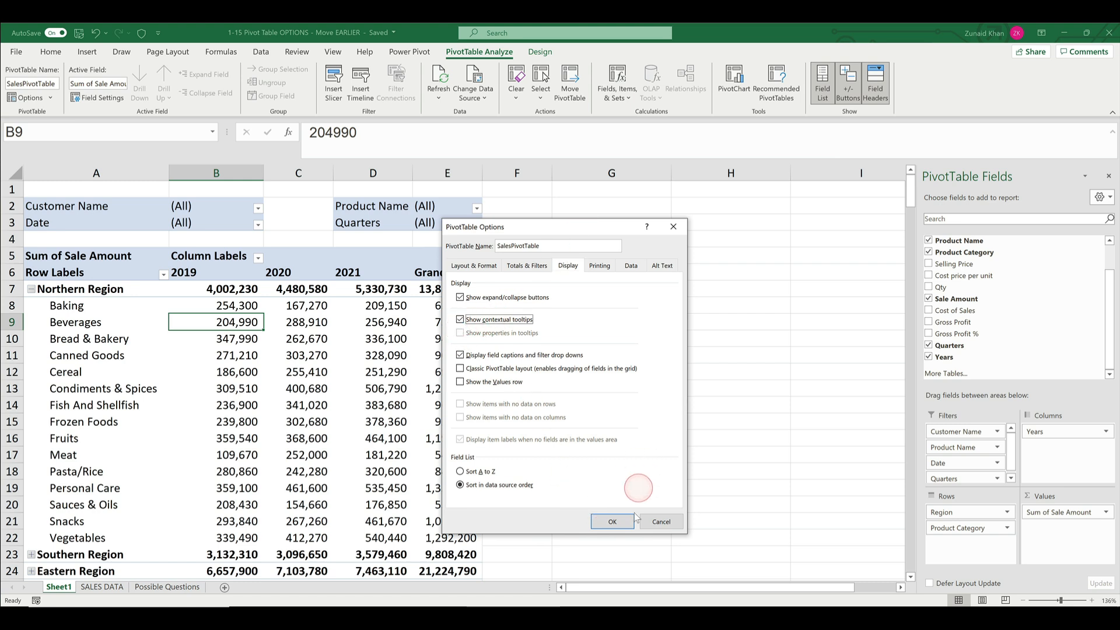
{"action": "left_click", "coordinate": [613, 520]}
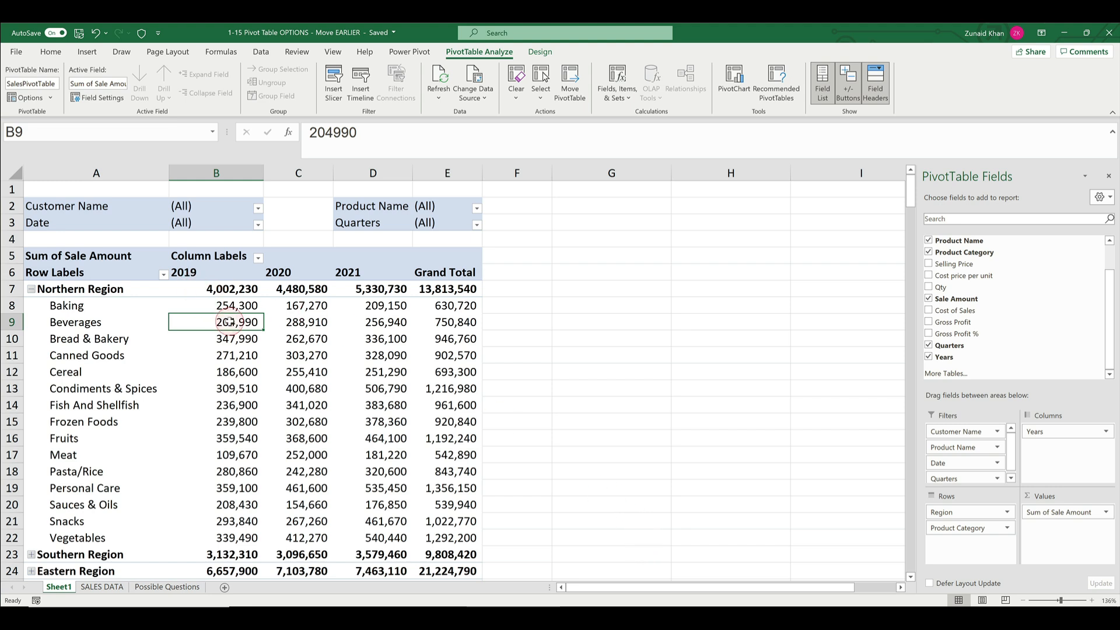
{"action": "mouse_move", "coordinate": [228, 322]}
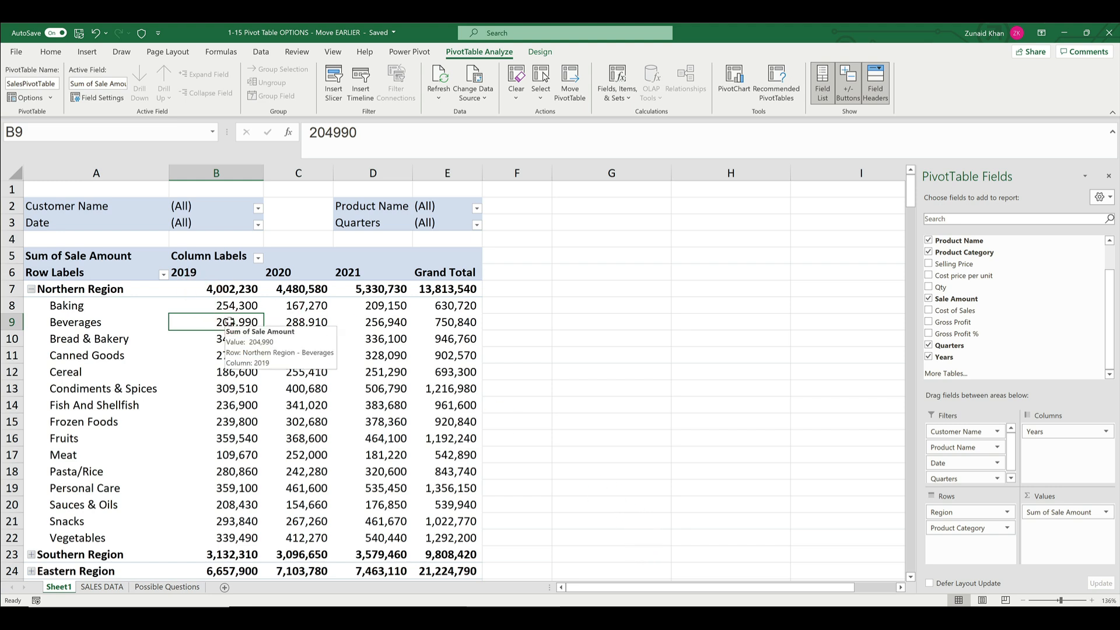
{"action": "mouse_move", "coordinate": [292, 320]}
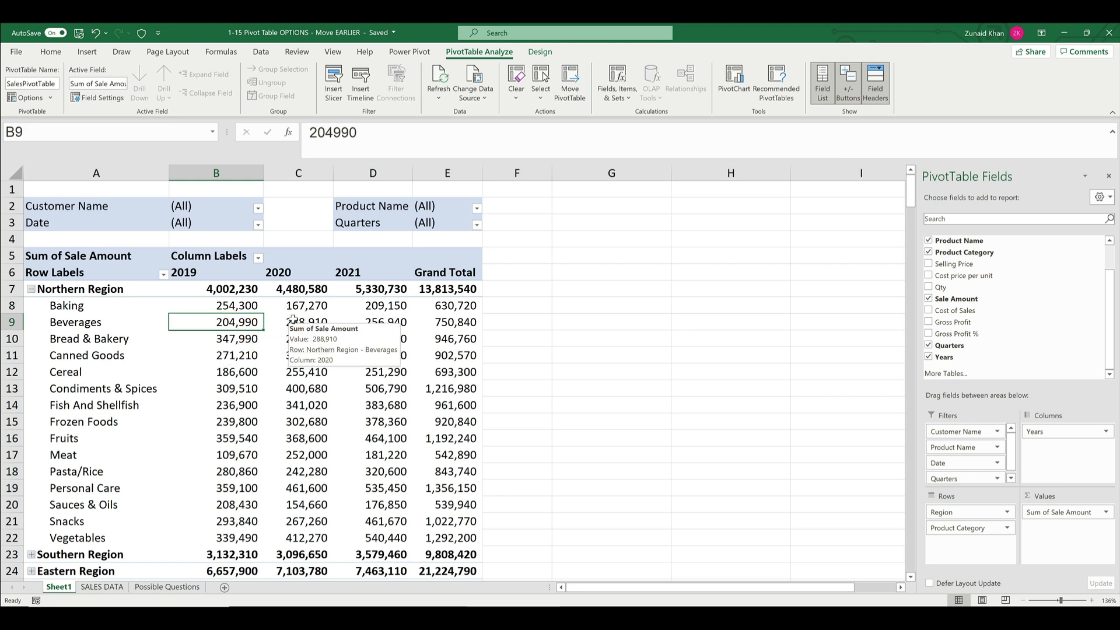
- Turn off contextual tooltips in the PivotTable display options and apply the change
{"action": "right_click", "coordinate": [215, 323]}
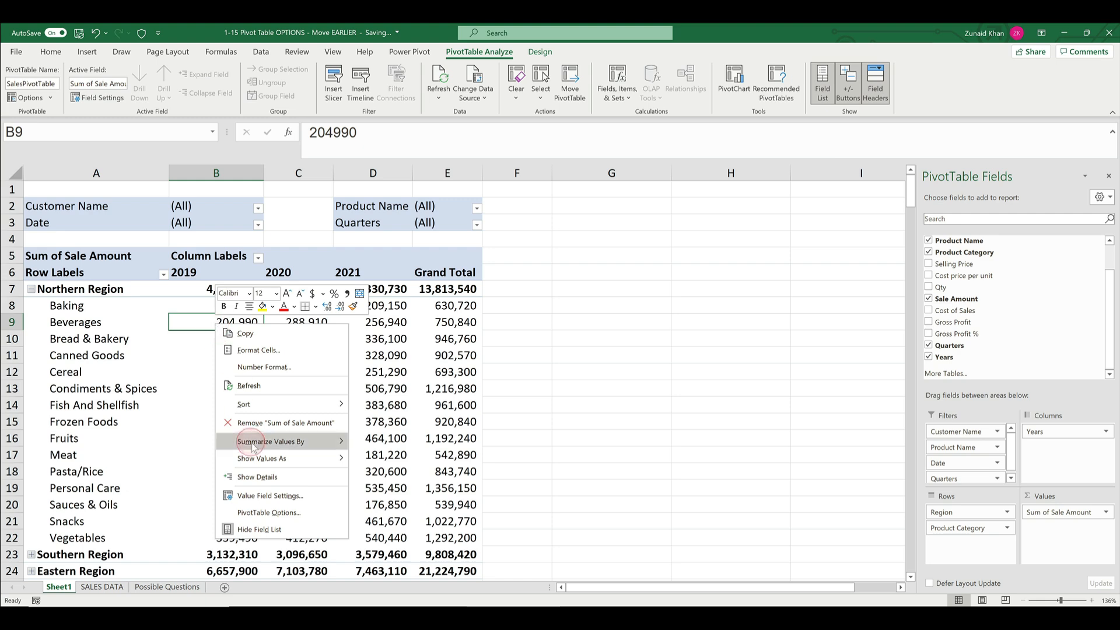
{"action": "left_click", "coordinate": [268, 512]}
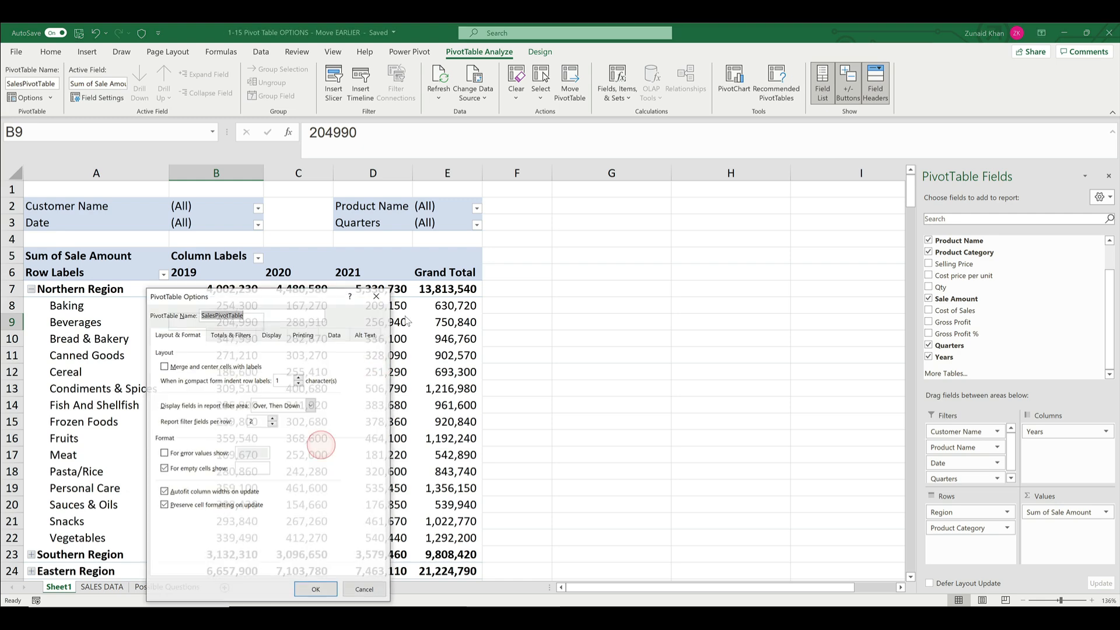
{"action": "left_click", "coordinate": [271, 335]}
{"action": "left_click", "coordinate": [247, 388]}
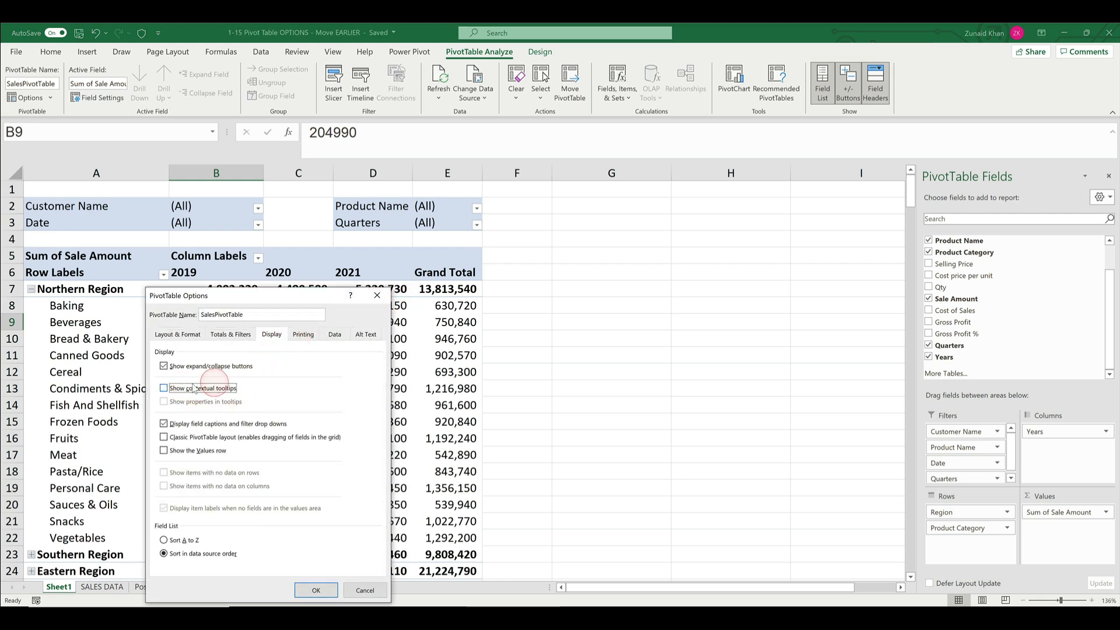
{"action": "left_click", "coordinate": [323, 591]}
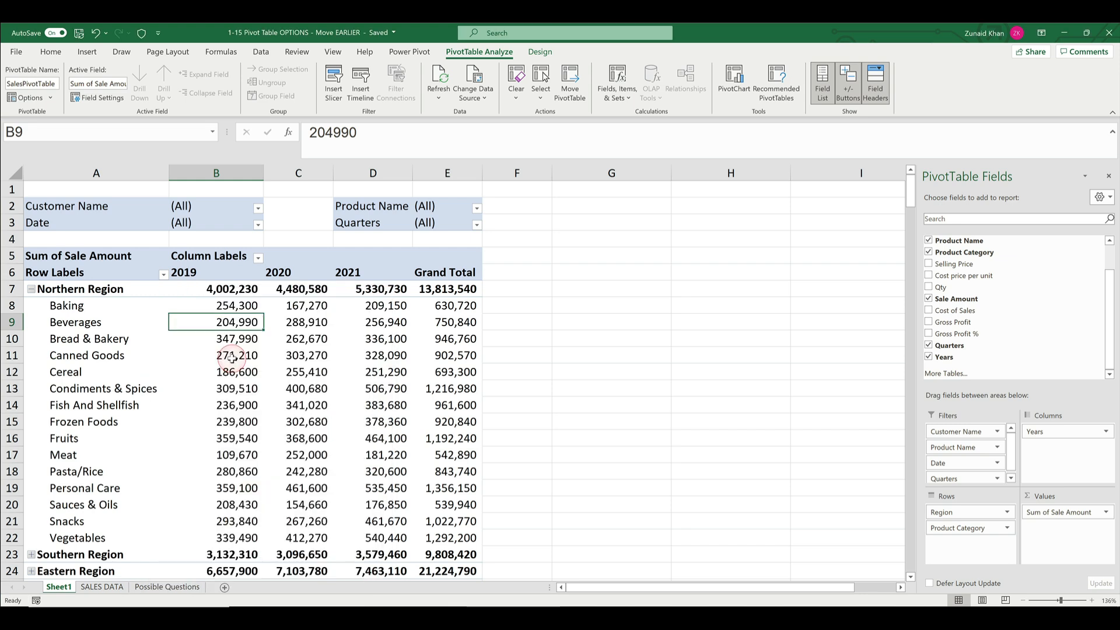
- Turn off the display of field captions and filter drop downs in the PivotTable options and apply it
{"action": "left_click", "coordinate": [224, 339]}
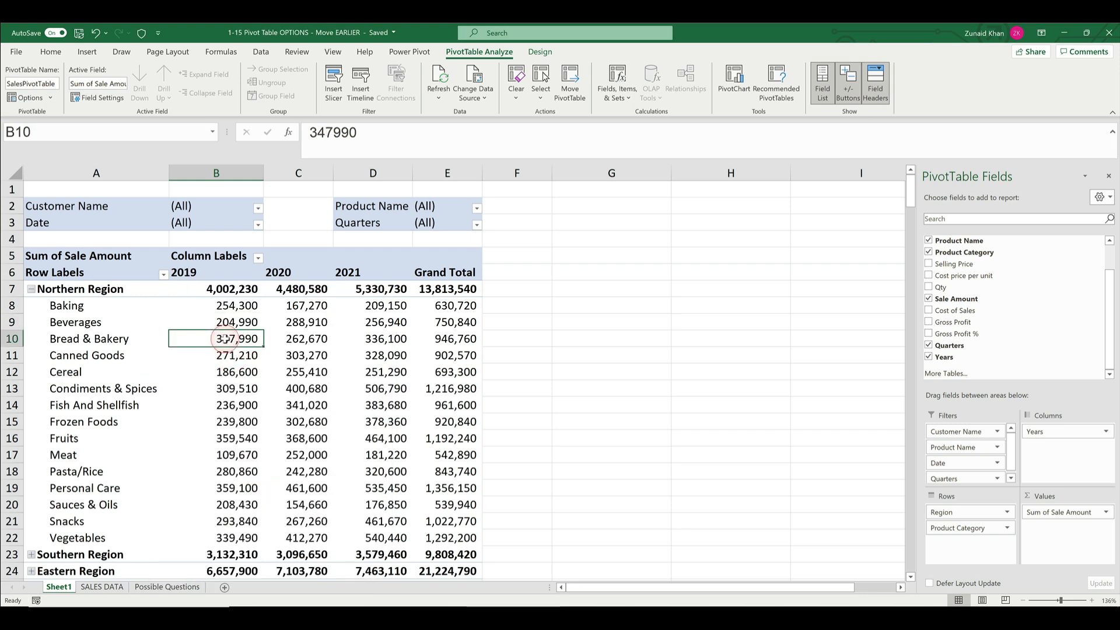
{"action": "right_click", "coordinate": [304, 342]}
{"action": "left_click", "coordinate": [350, 538]}
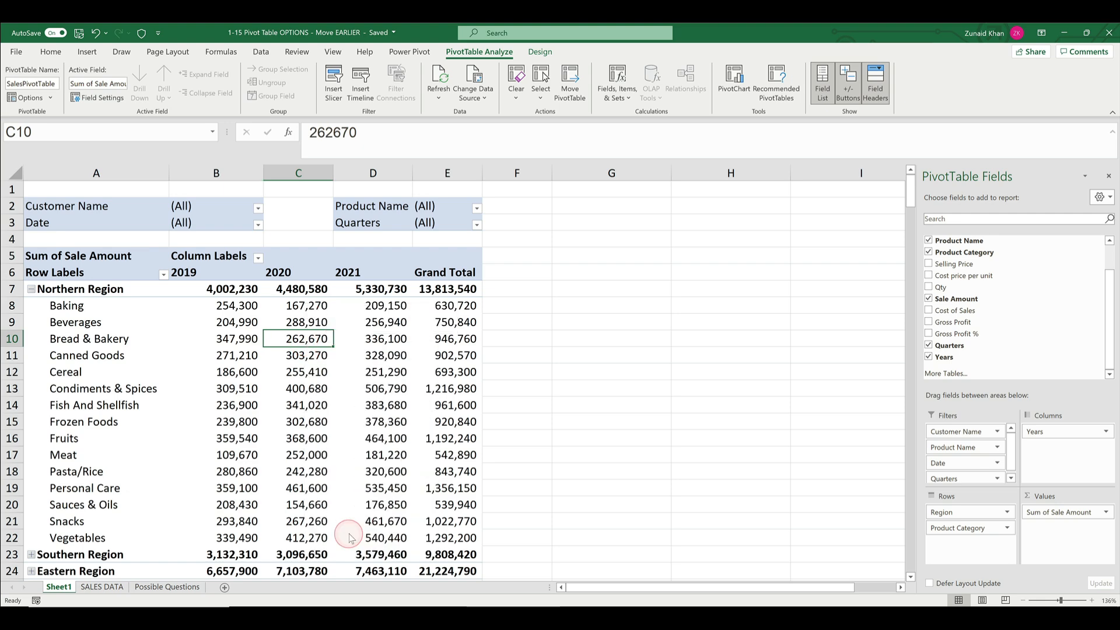
{"action": "left_click", "coordinate": [351, 334]}
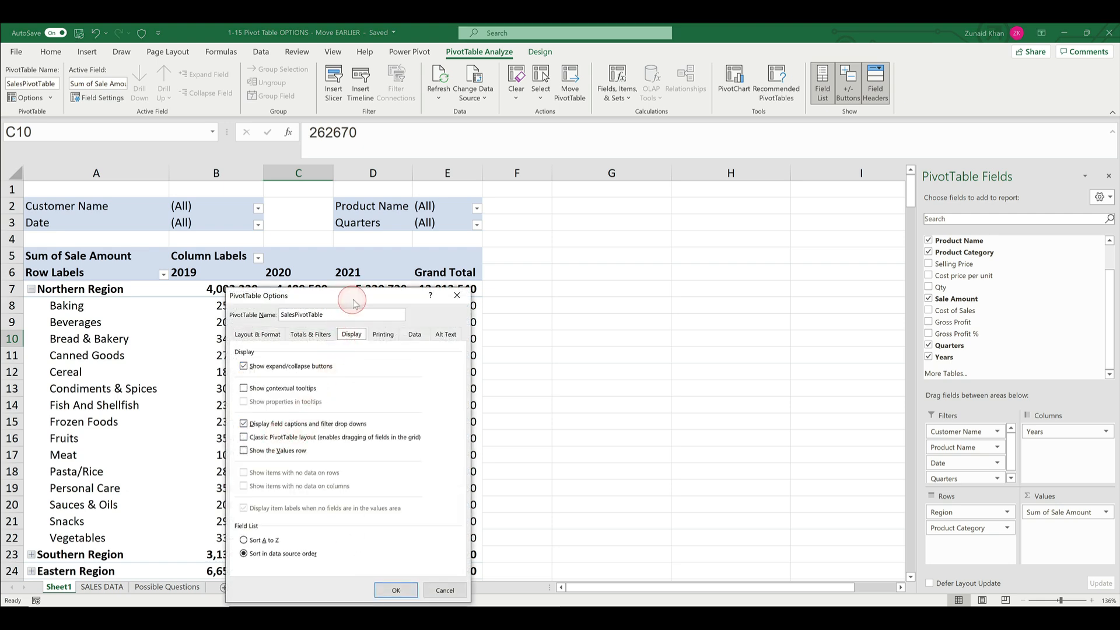
{"action": "left_click_drag", "start_coordinate": [352, 297], "coordinate": [499, 234]}
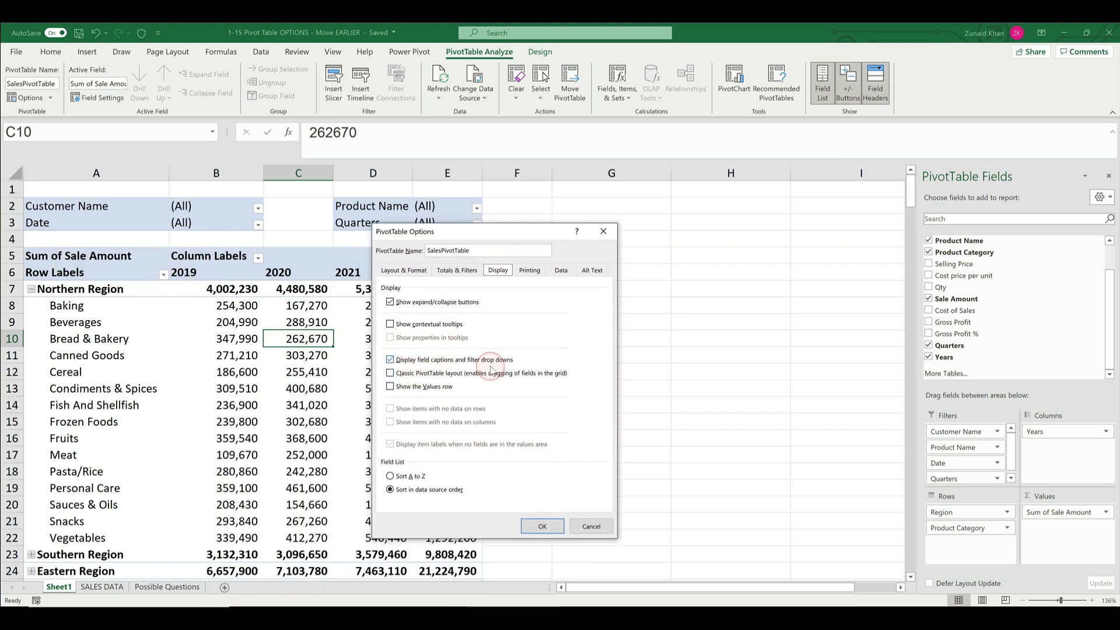
{"action": "left_click", "coordinate": [447, 361]}
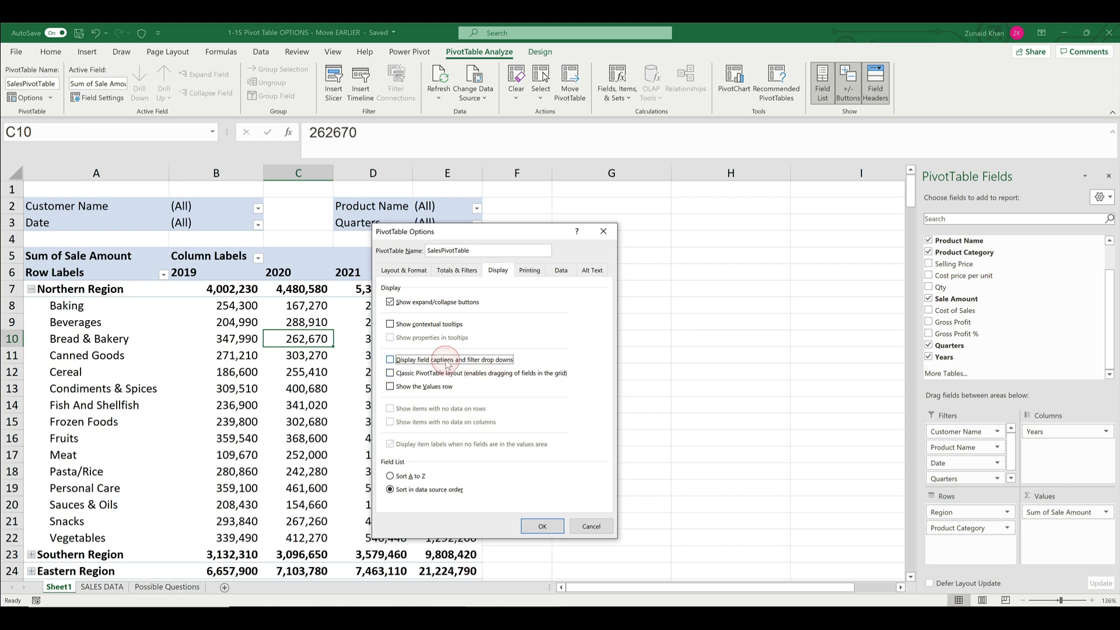
{"action": "left_click", "coordinate": [541, 526]}
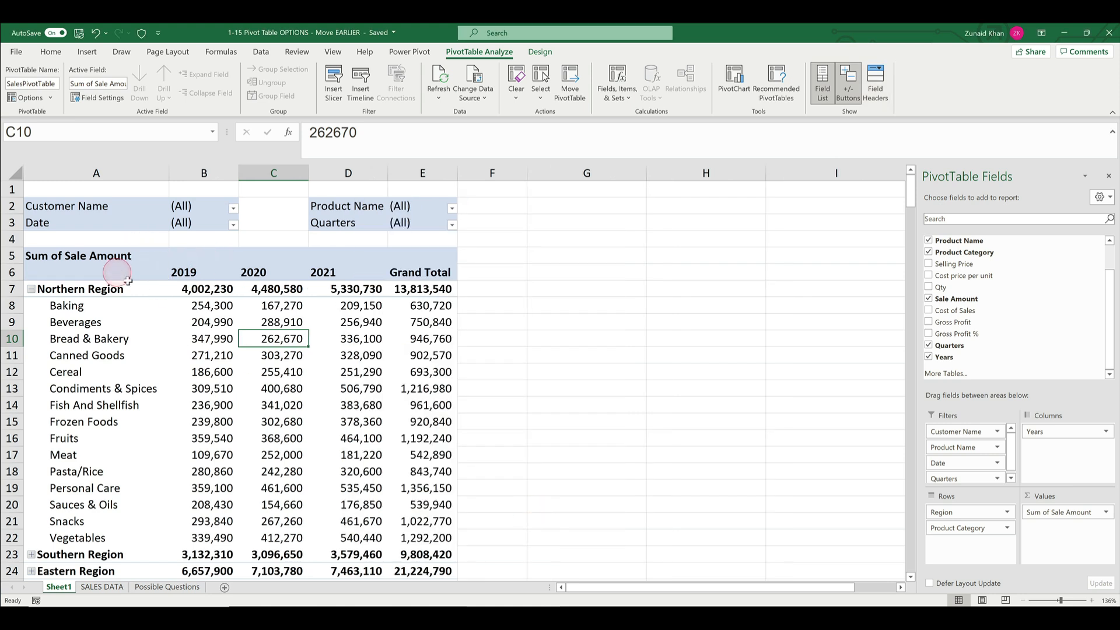
- Re-enable the display of field captions and filter drop downs for SalesPivotTable and apply the setting
{"action": "right_click", "coordinate": [201, 337]}
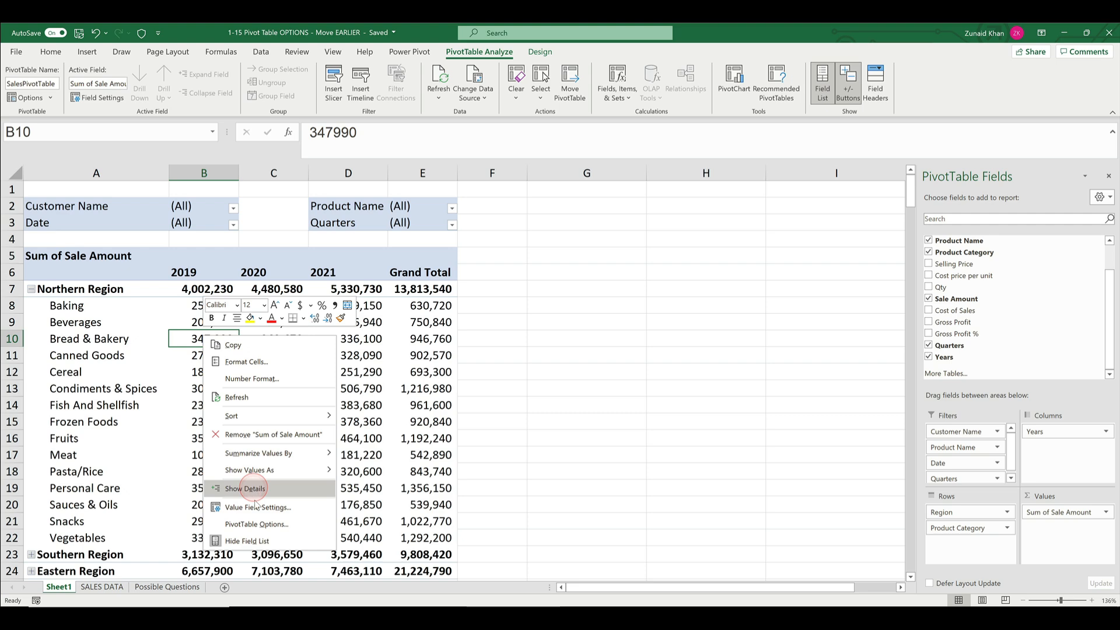
{"action": "left_click", "coordinate": [257, 518]}
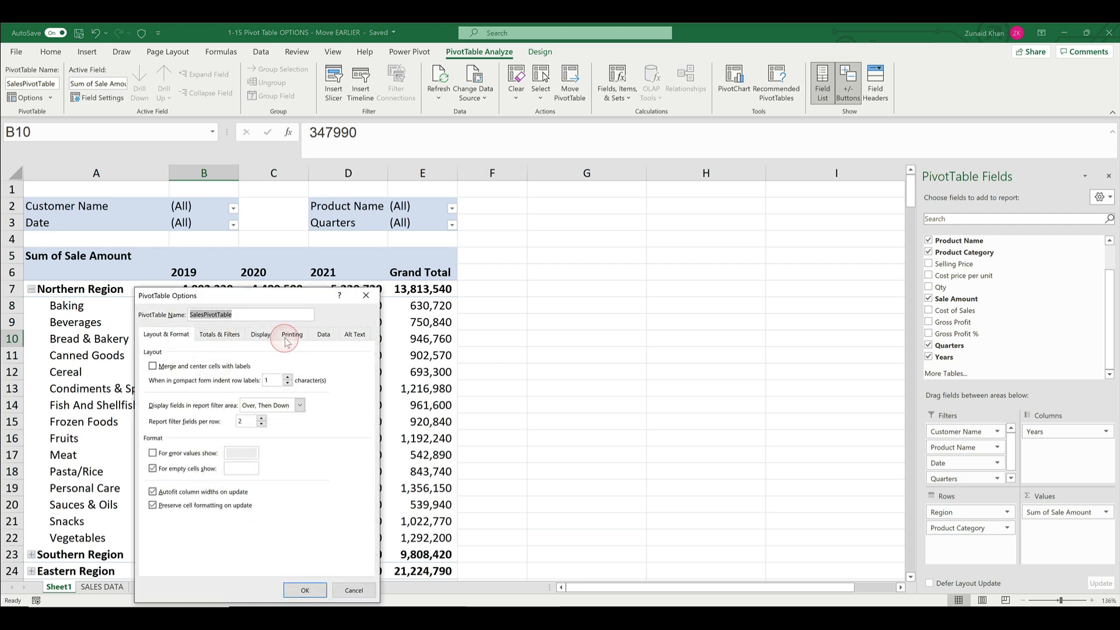
{"action": "left_click", "coordinate": [262, 335]}
{"action": "left_click", "coordinate": [222, 388]}
{"action": "left_click", "coordinate": [209, 421]}
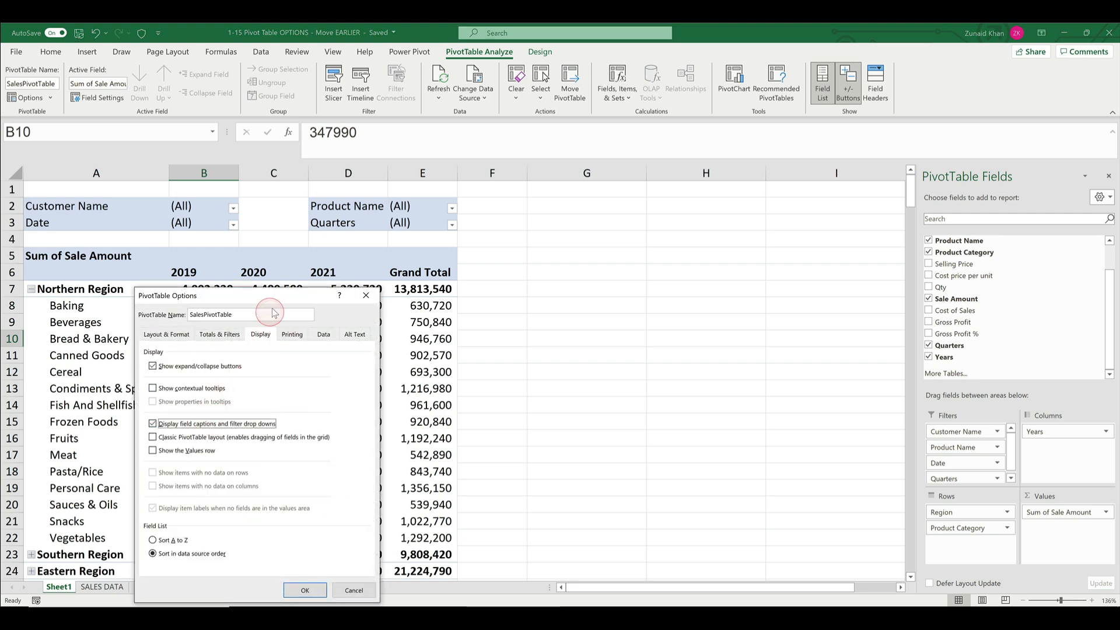
{"action": "left_click_drag", "start_coordinate": [277, 304], "coordinate": [476, 263]}
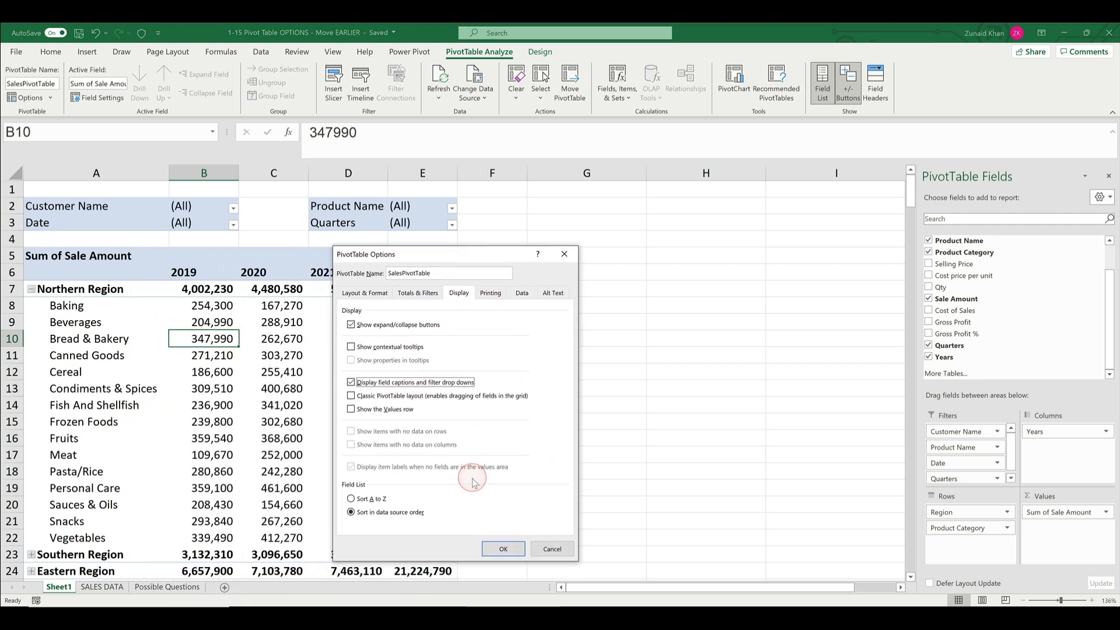
{"action": "left_click", "coordinate": [500, 548]}
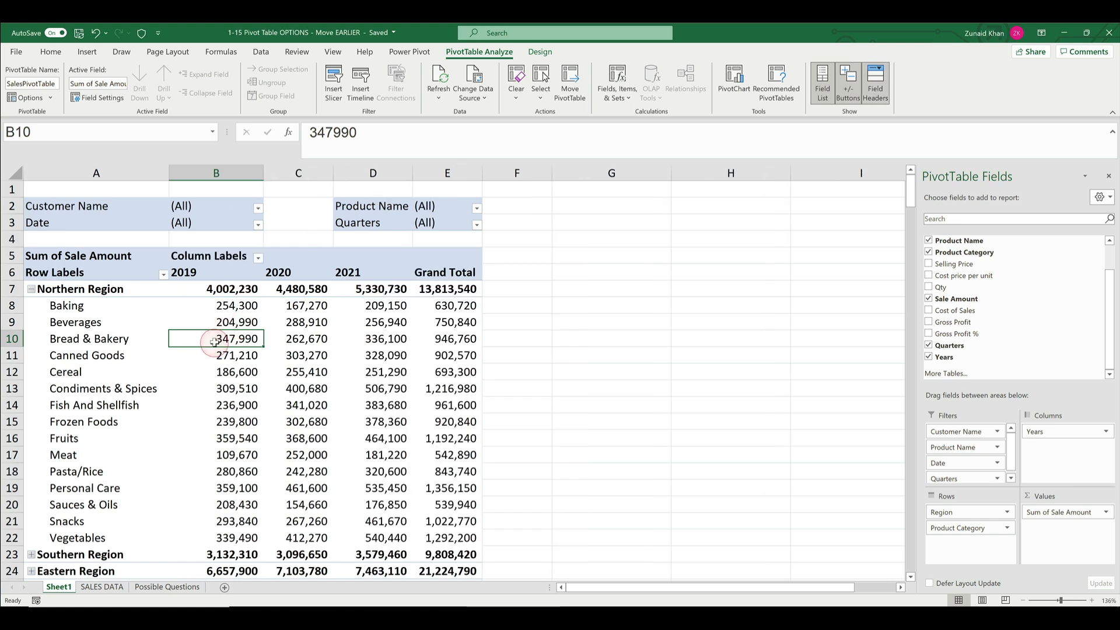
- Review the remaining PivotTable display options, such as classic layout and the Values row, and close without changes
{"action": "right_click", "coordinate": [215, 341]}
{"action": "left_click", "coordinate": [259, 447]}
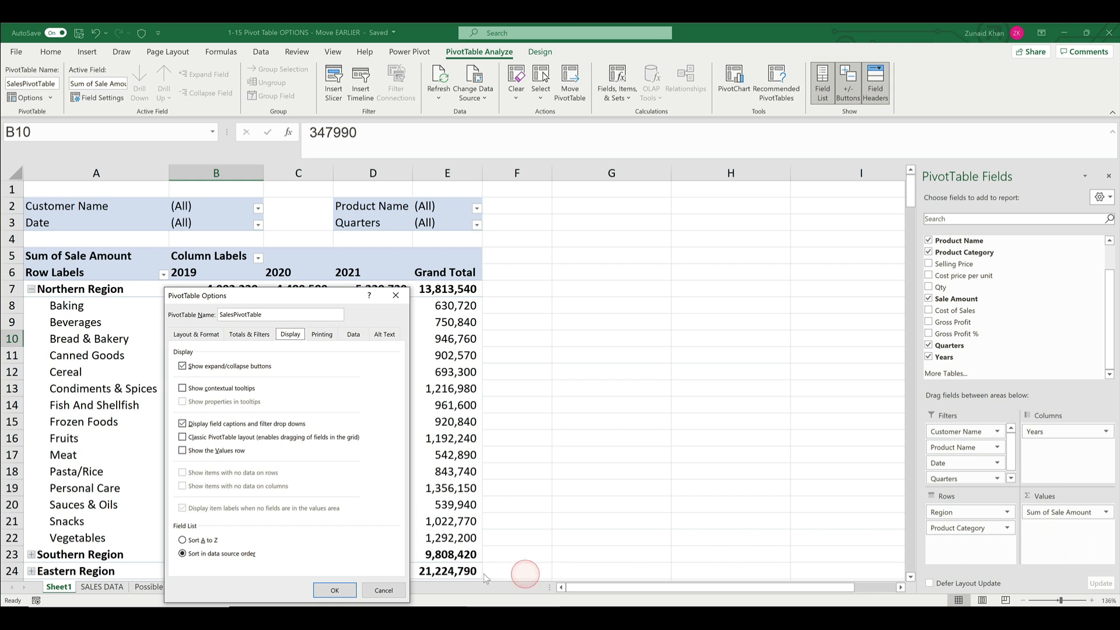
{"action": "left_click", "coordinate": [384, 591]}
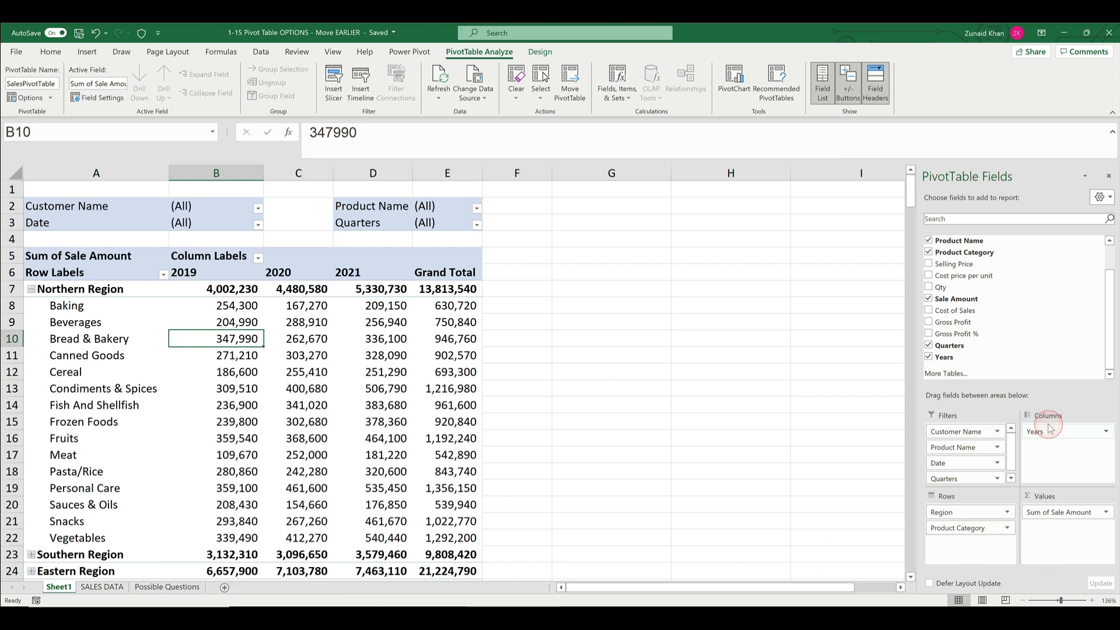
- Remove Years from the pivot table's columns and add Cost of Sales and Gross Profit as values
{"action": "left_click_drag", "start_coordinate": [1045, 432], "coordinate": [1012, 335]}
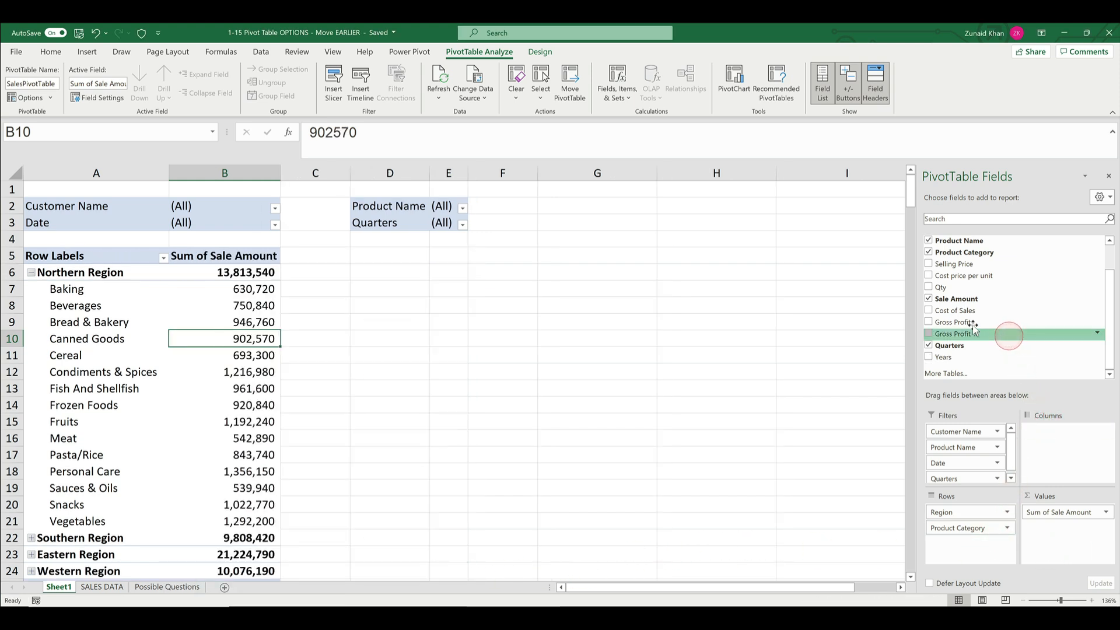
{"action": "left_click", "coordinate": [930, 312]}
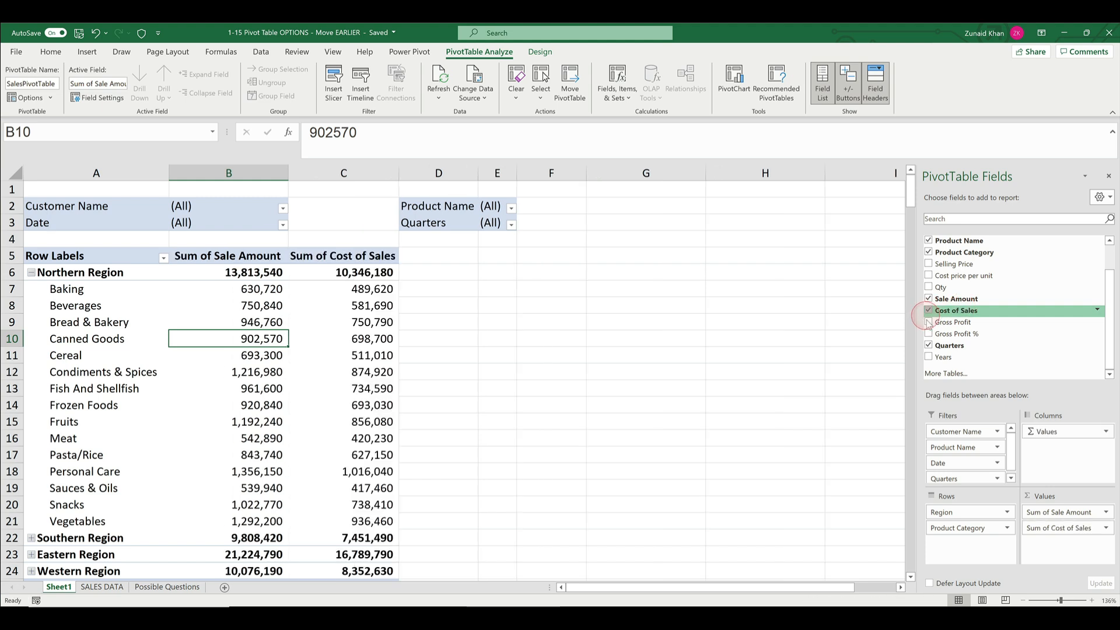
{"action": "left_click", "coordinate": [929, 322]}
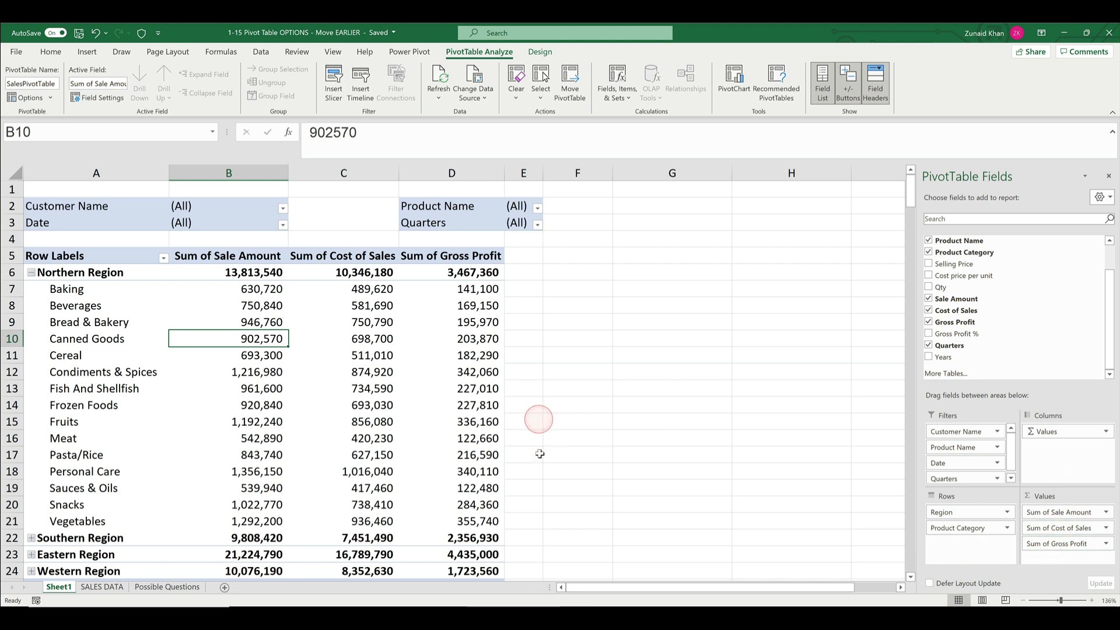
- Turn on the Values row in SalesPivotTable's display options, apply it, and select the Values caption cell
{"action": "left_click", "coordinate": [29, 98]}
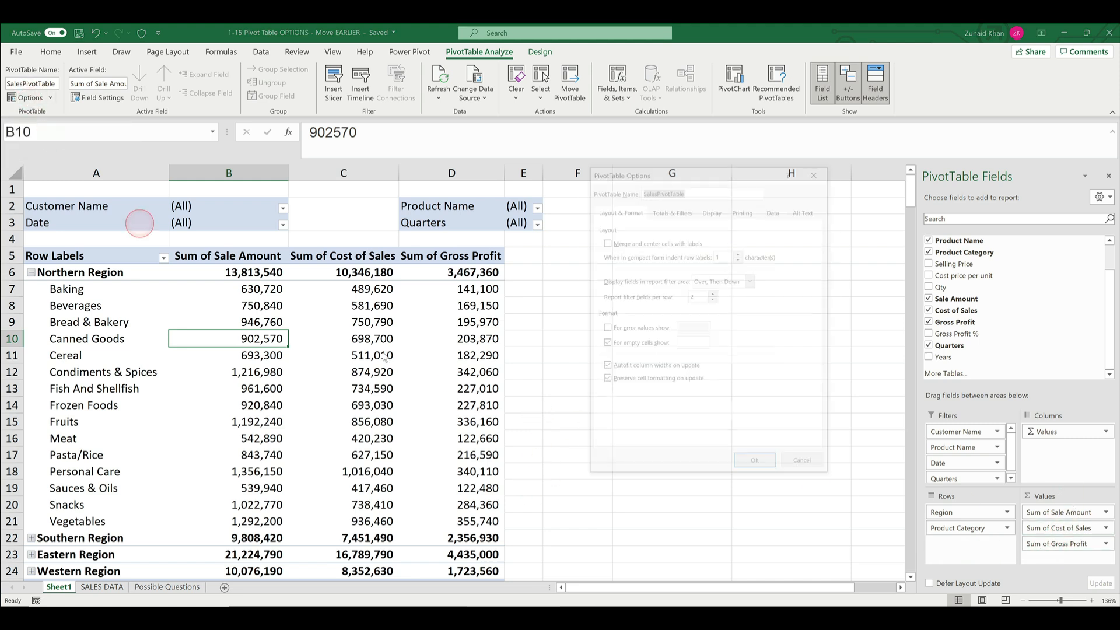
{"action": "left_click", "coordinate": [712, 211]}
{"action": "left_click", "coordinate": [632, 326]}
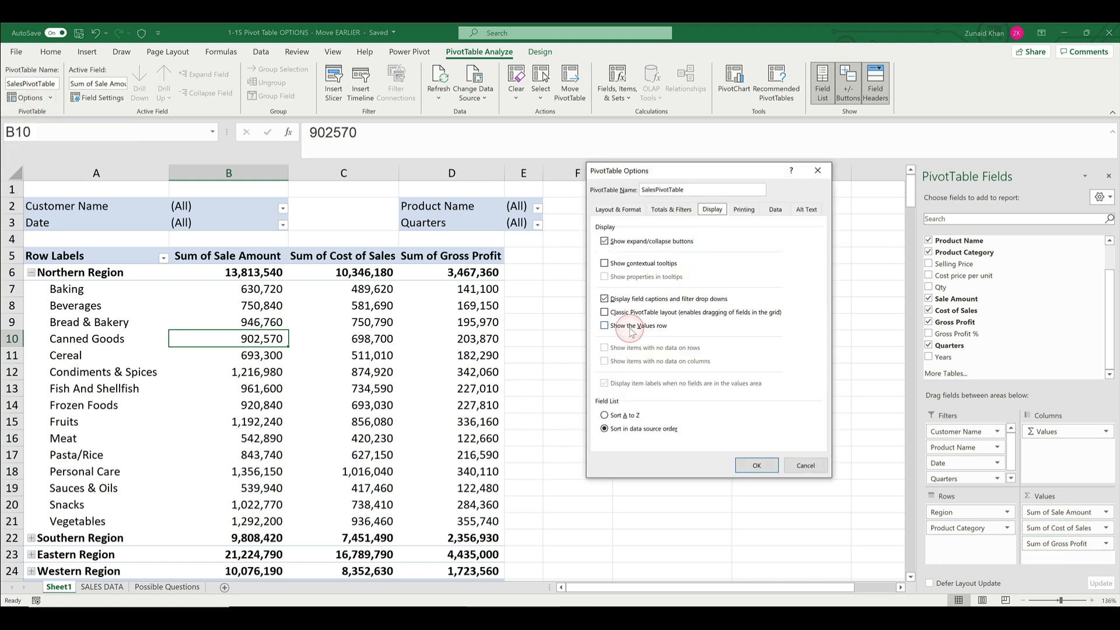
{"action": "left_click", "coordinate": [756, 466]}
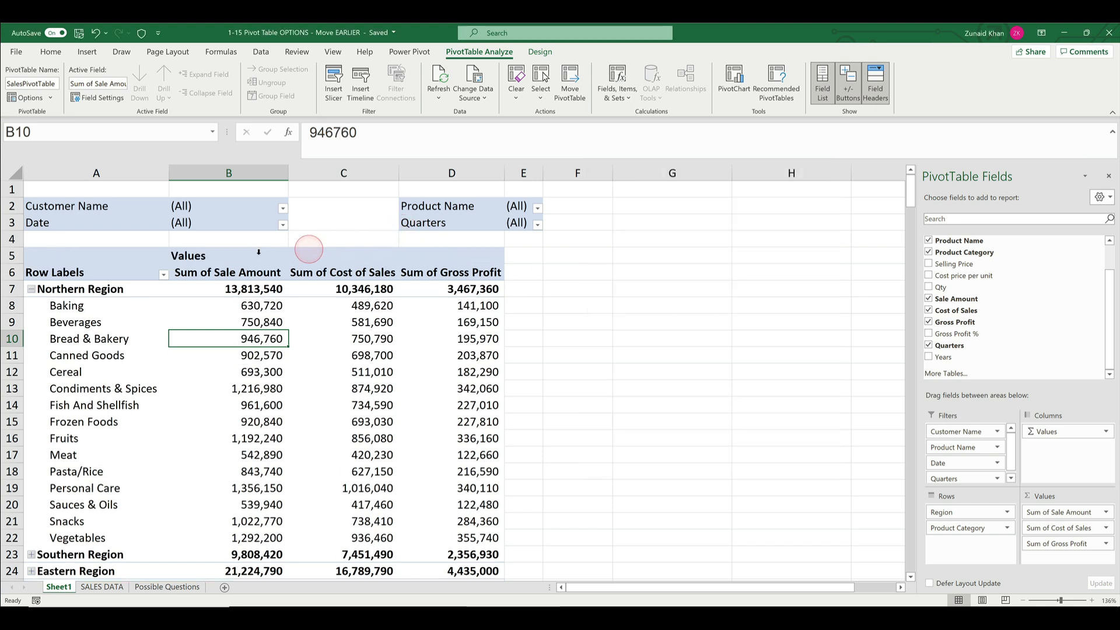
{"action": "left_click", "coordinate": [213, 254]}
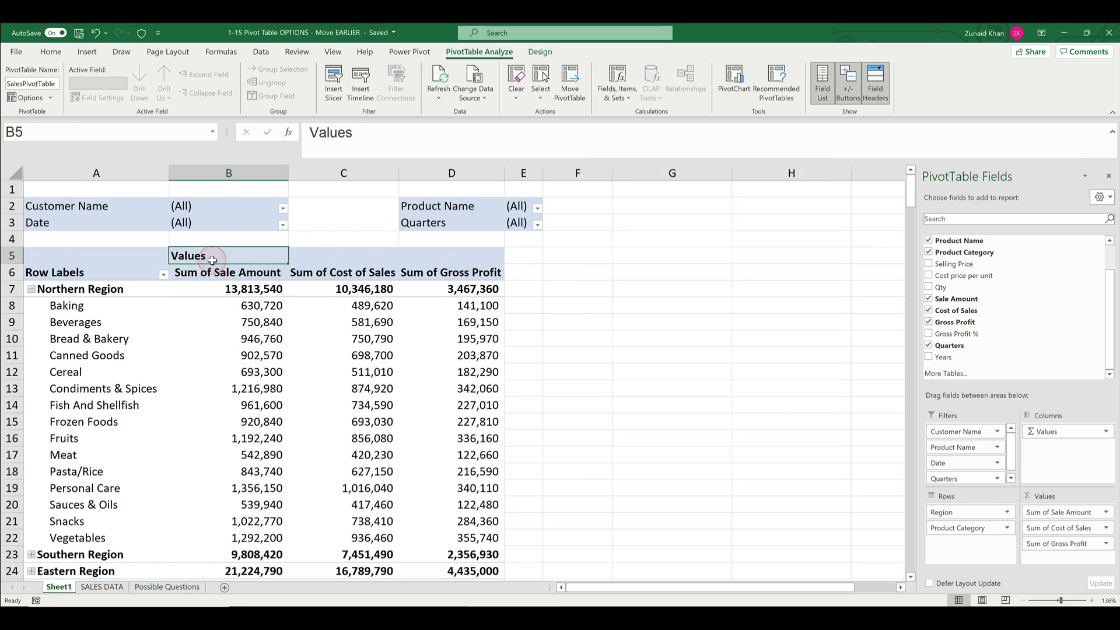
- Turn off the Values row in SalesPivotTable's display options and apply the setting
{"action": "right_click", "coordinate": [226, 320]}
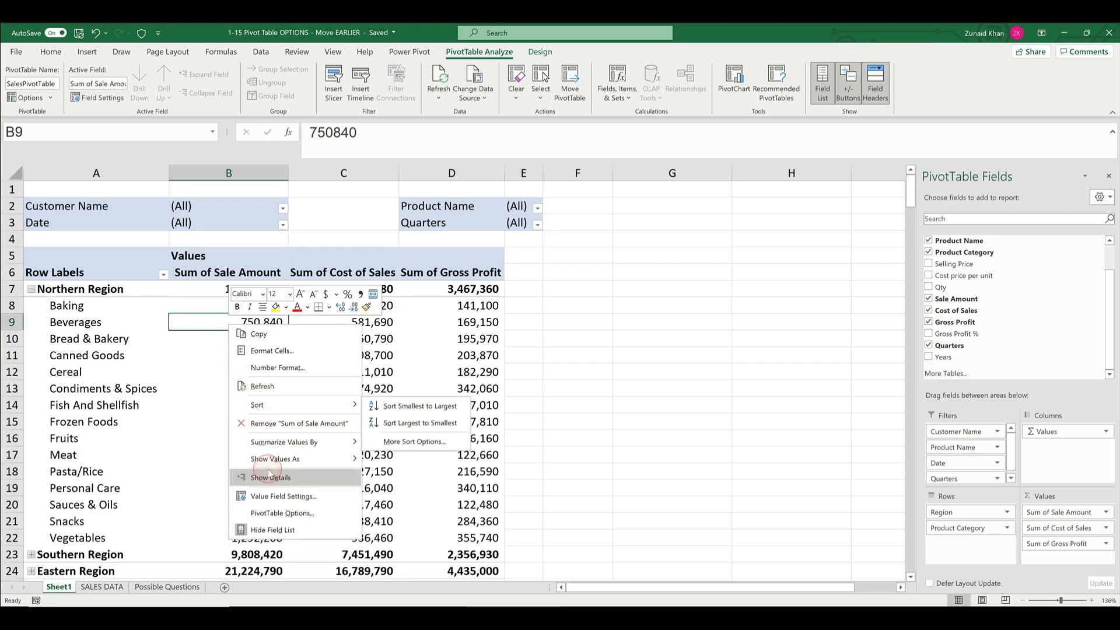
{"action": "left_click", "coordinate": [283, 513]}
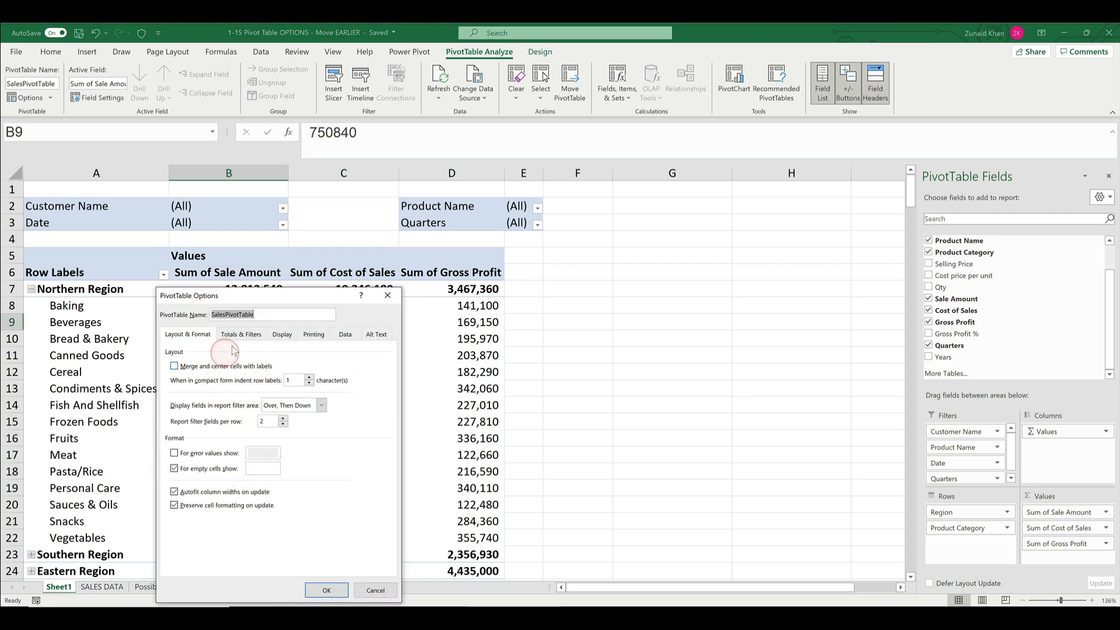
{"action": "left_click", "coordinate": [294, 337]}
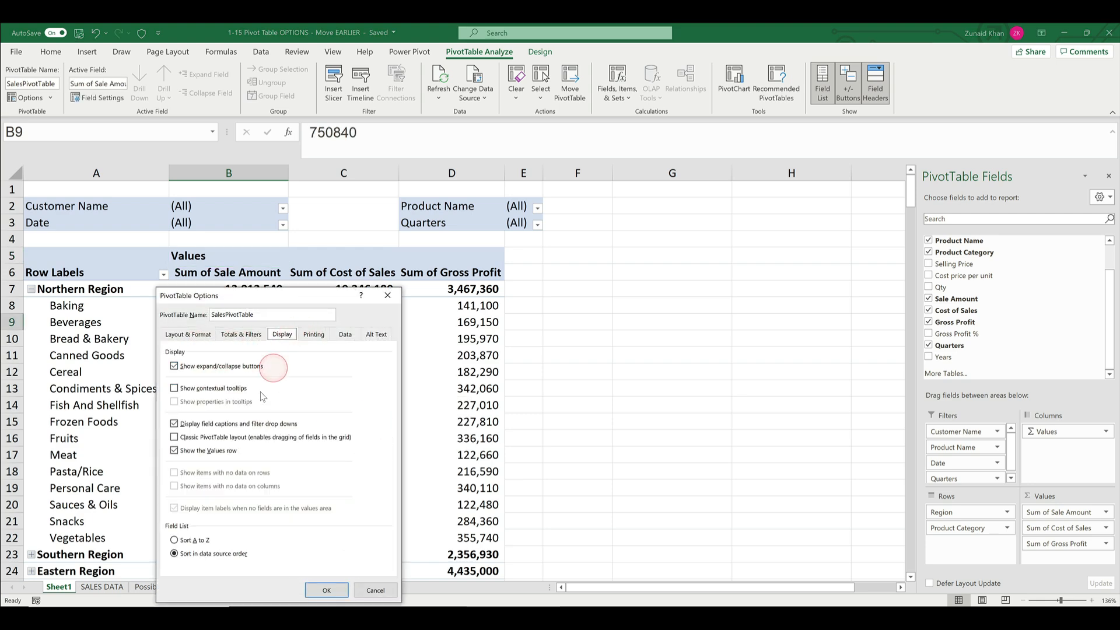
{"action": "left_click", "coordinate": [209, 455]}
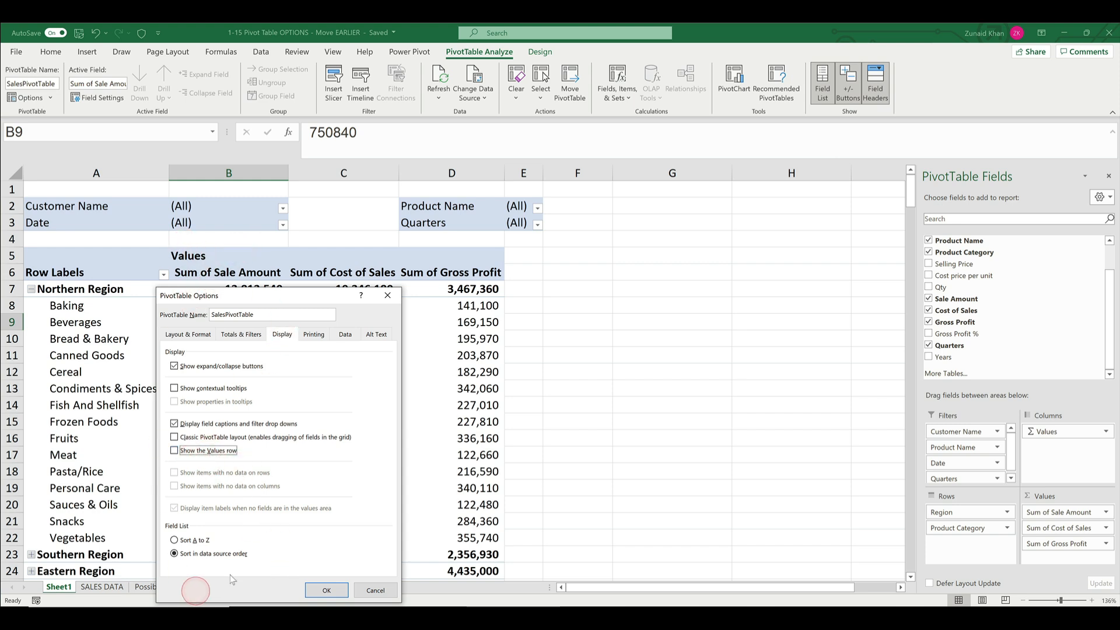
{"action": "left_click", "coordinate": [327, 589]}
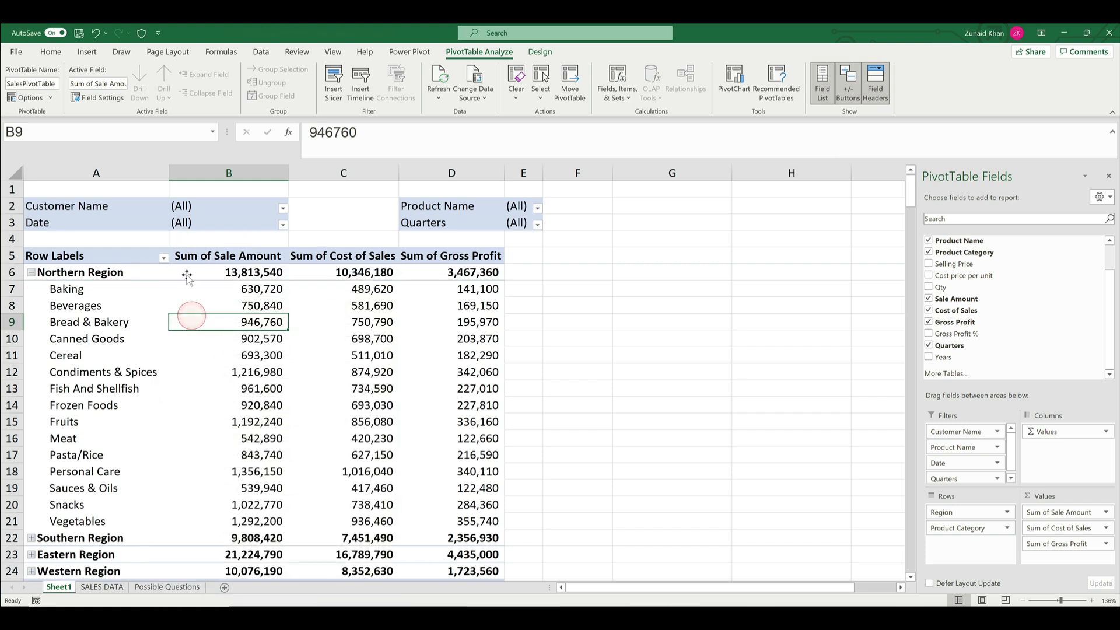
- Set the pivot table's field list to sort A to Z in the display options and apply it
{"action": "left_click", "coordinate": [26, 97]}
{"action": "left_click", "coordinate": [710, 212]}
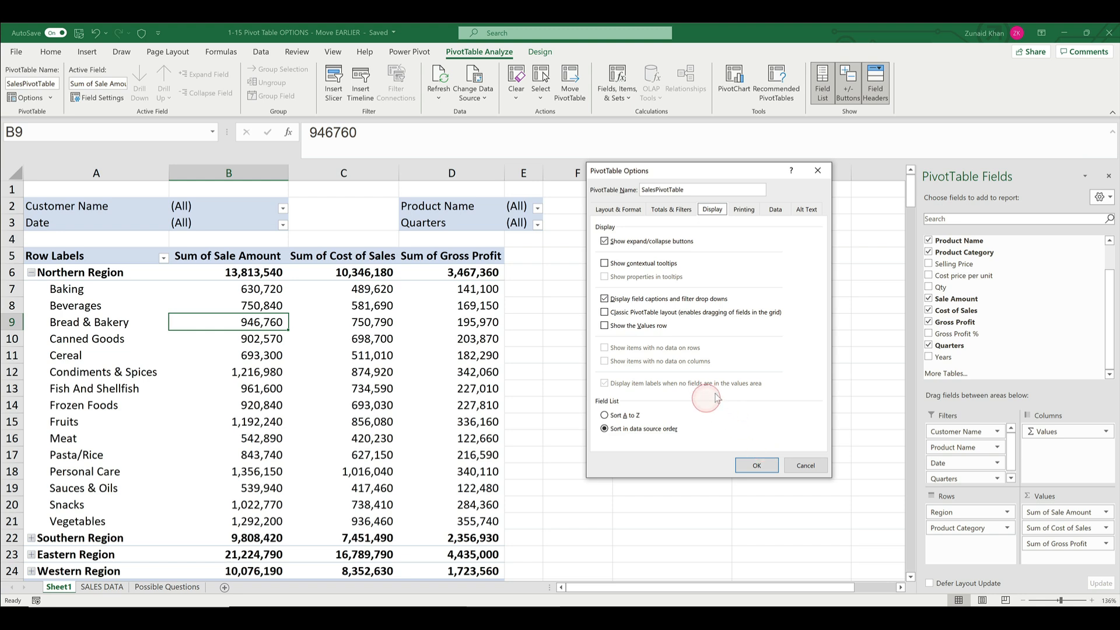
{"action": "left_click", "coordinate": [625, 416]}
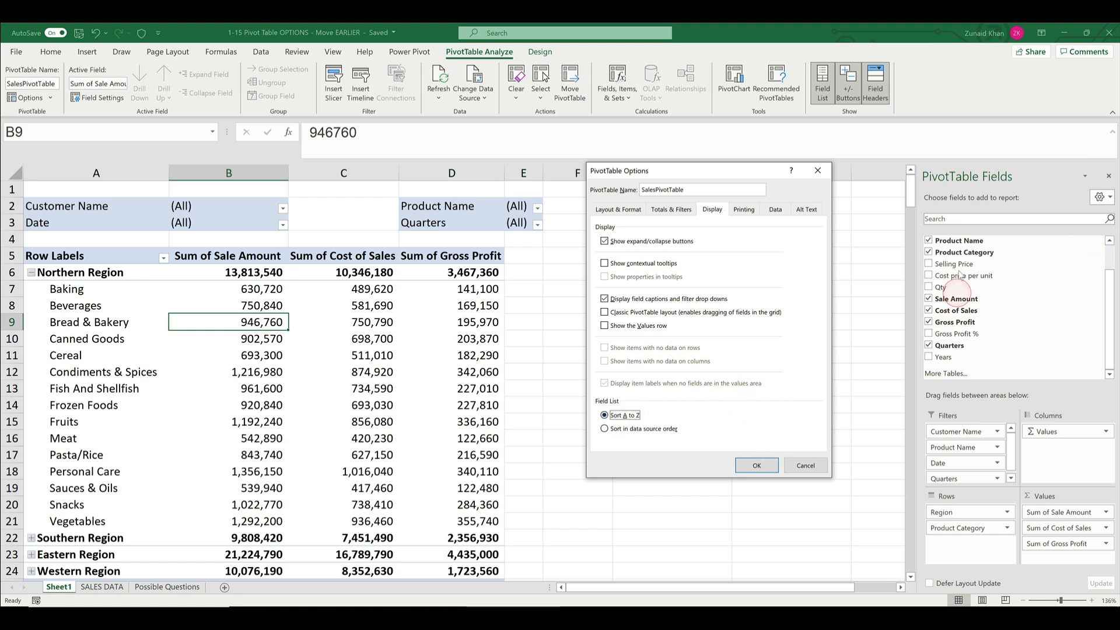
{"action": "left_click", "coordinate": [757, 461]}
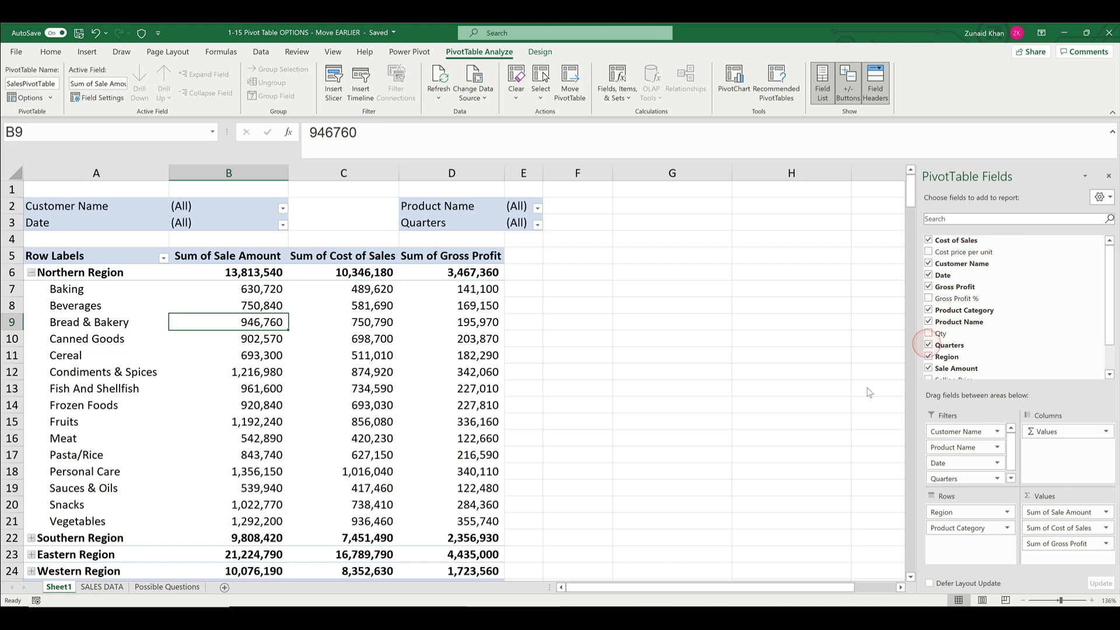
- Check the order of the column headings on the SALES DATA sheet, then return to the pivot table on Sheet1
{"action": "left_click", "coordinate": [102, 587]}
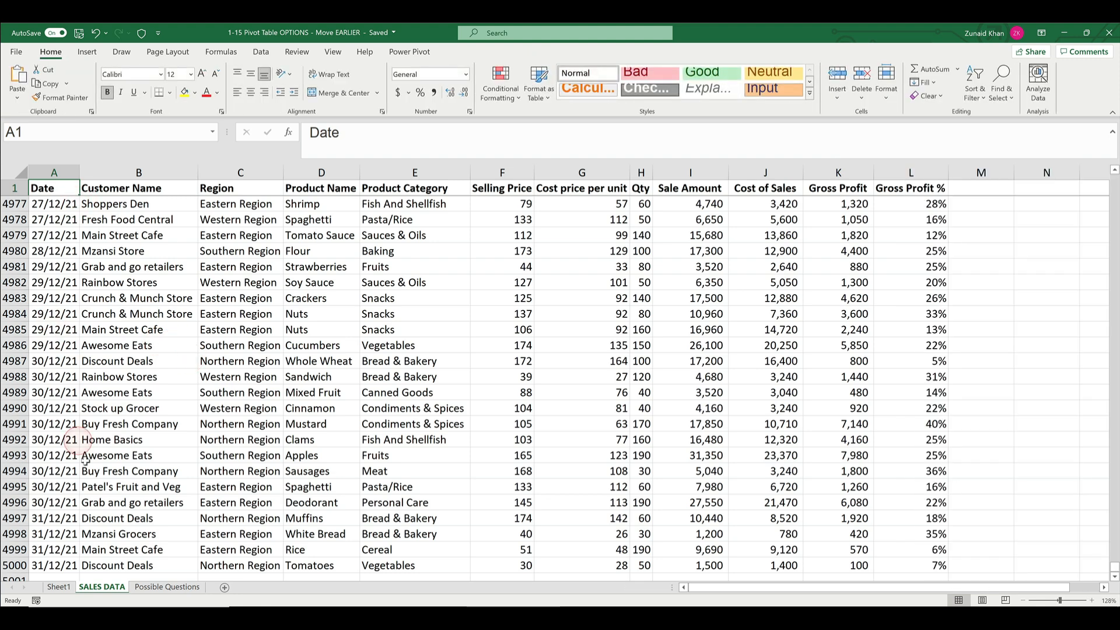
{"action": "left_click", "coordinate": [50, 186]}
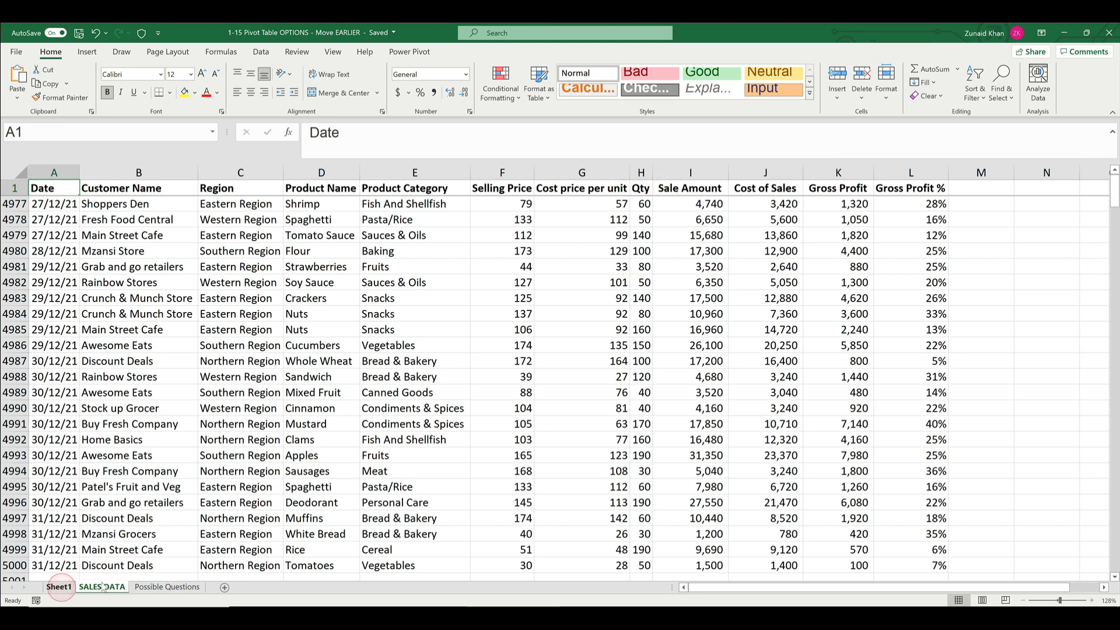
{"action": "left_click", "coordinate": [60, 586]}
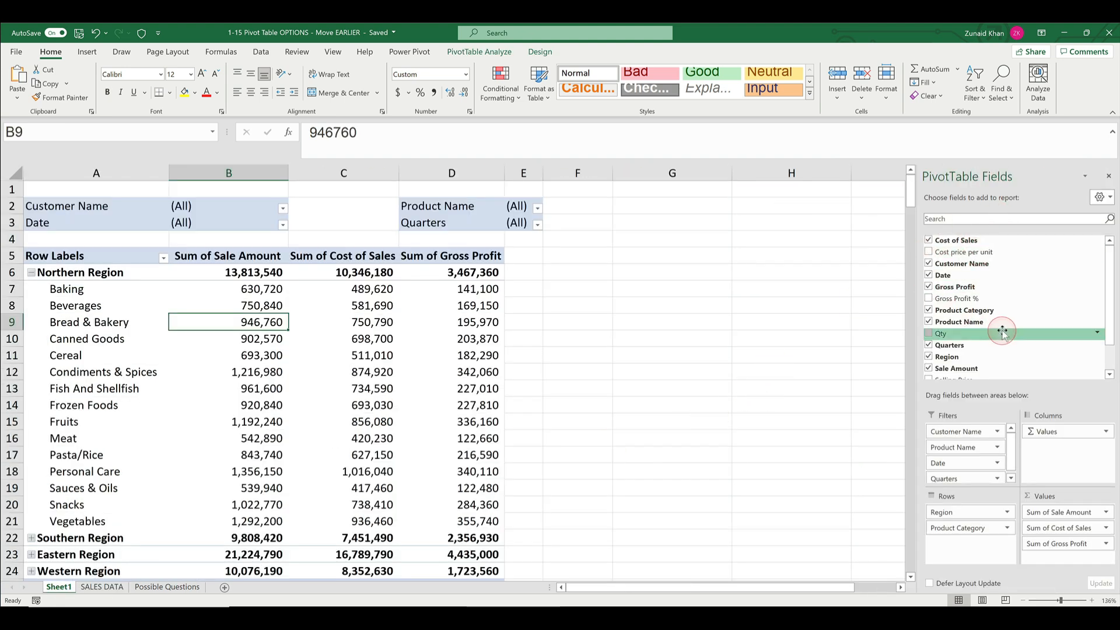
{"action": "left_click_drag", "start_coordinate": [1002, 331], "coordinate": [268, 330]}
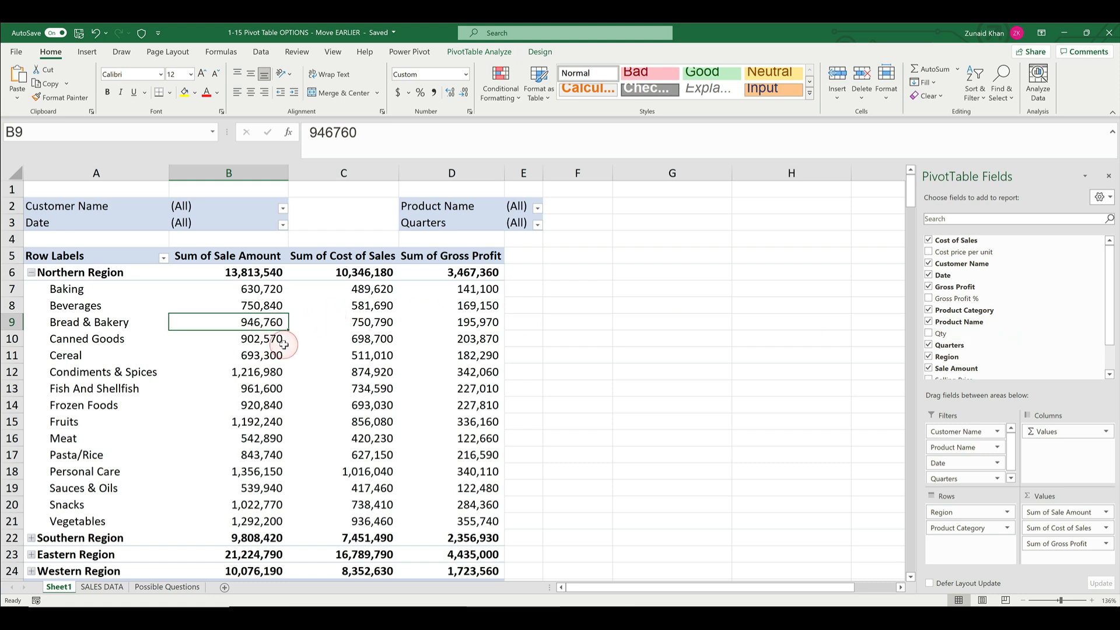
- Set SalesPivotTable's field list to sort in data source order and apply the setting
{"action": "left_click", "coordinate": [478, 51]}
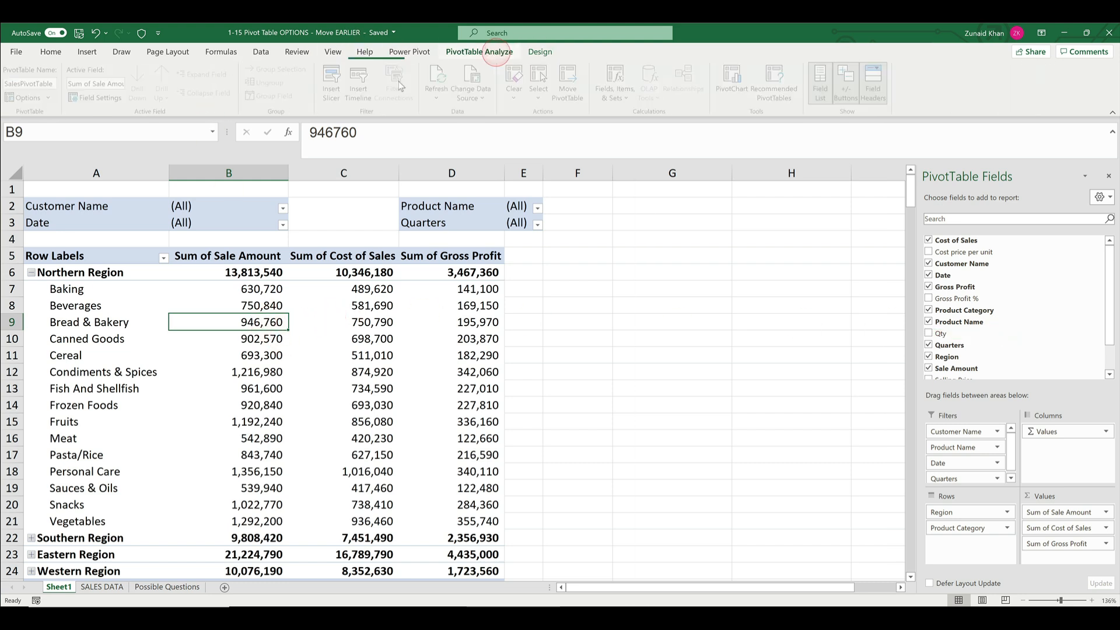
{"action": "left_click", "coordinate": [26, 98]}
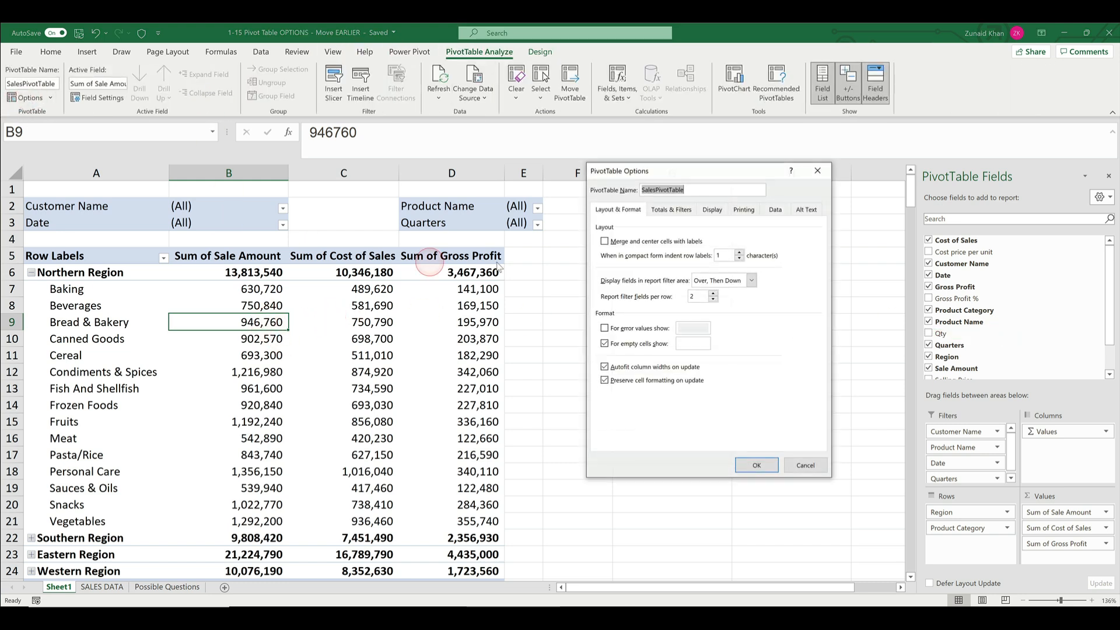
{"action": "left_click", "coordinate": [712, 210]}
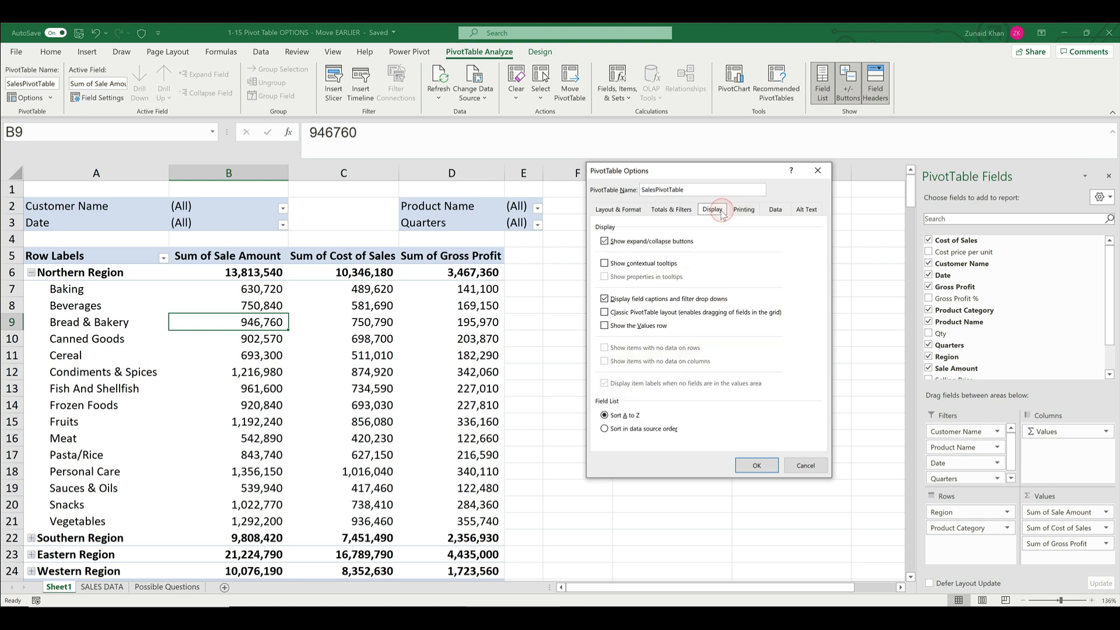
{"action": "left_click", "coordinate": [638, 431]}
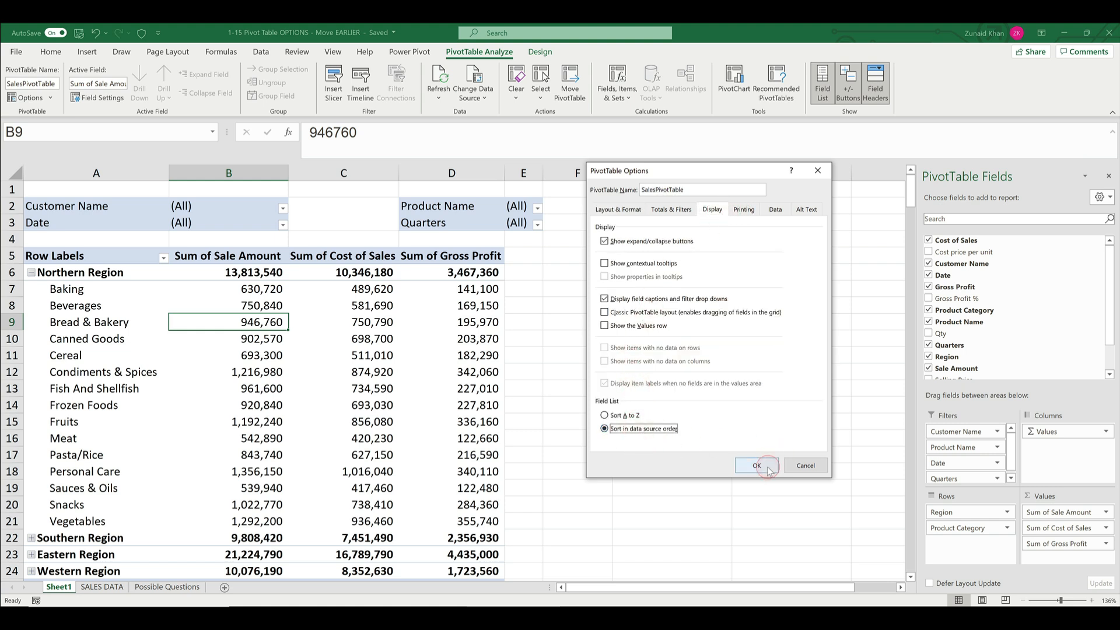
{"action": "left_click", "coordinate": [756, 465]}
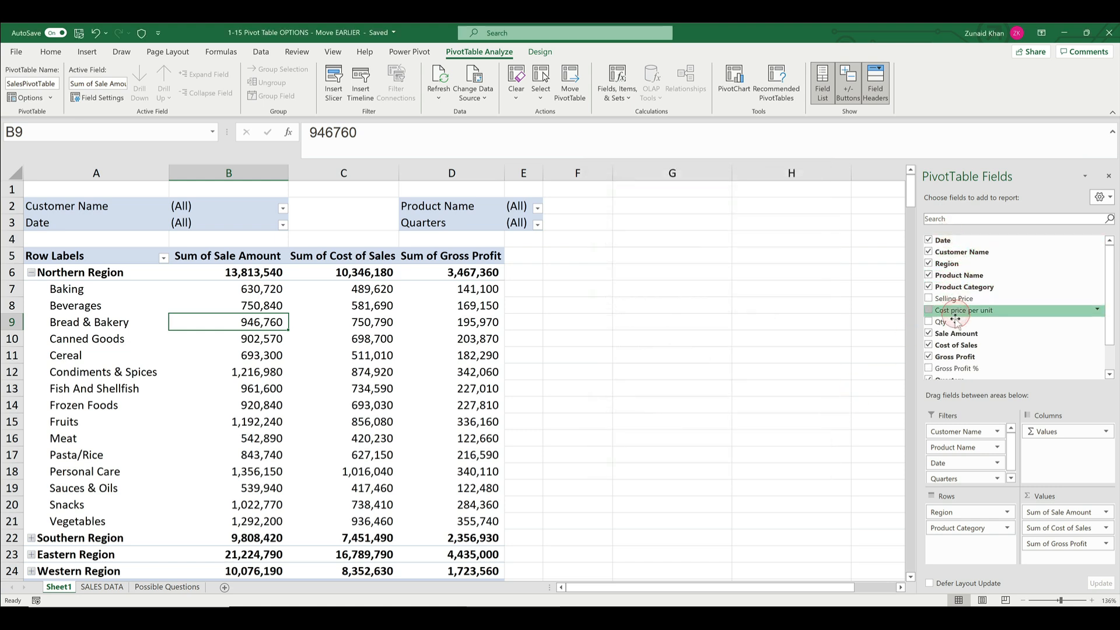